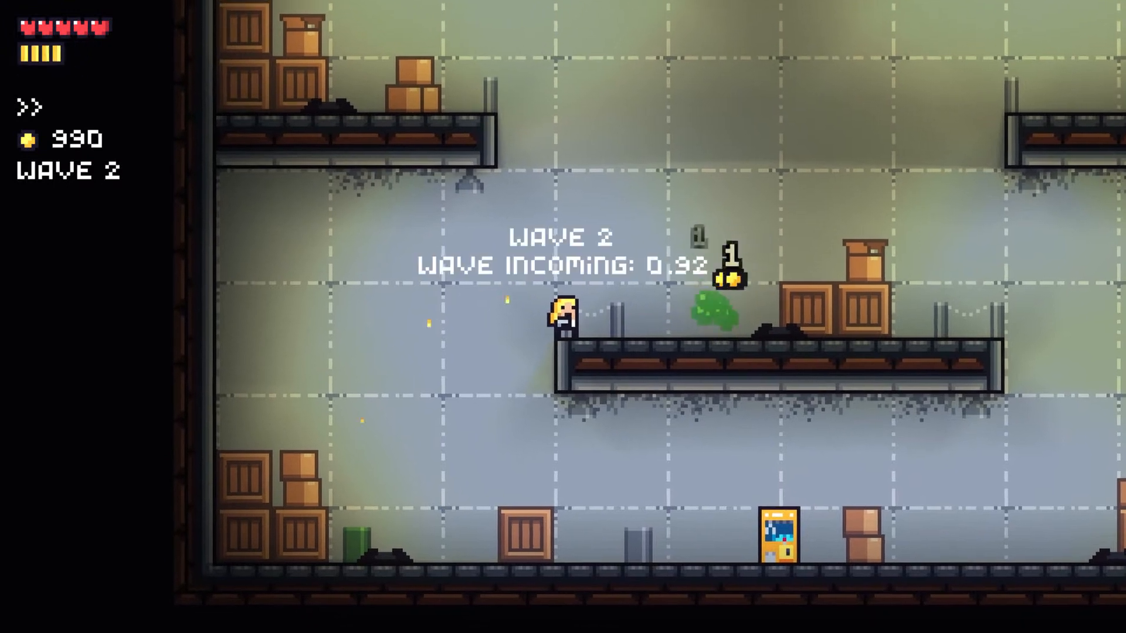
key("a")
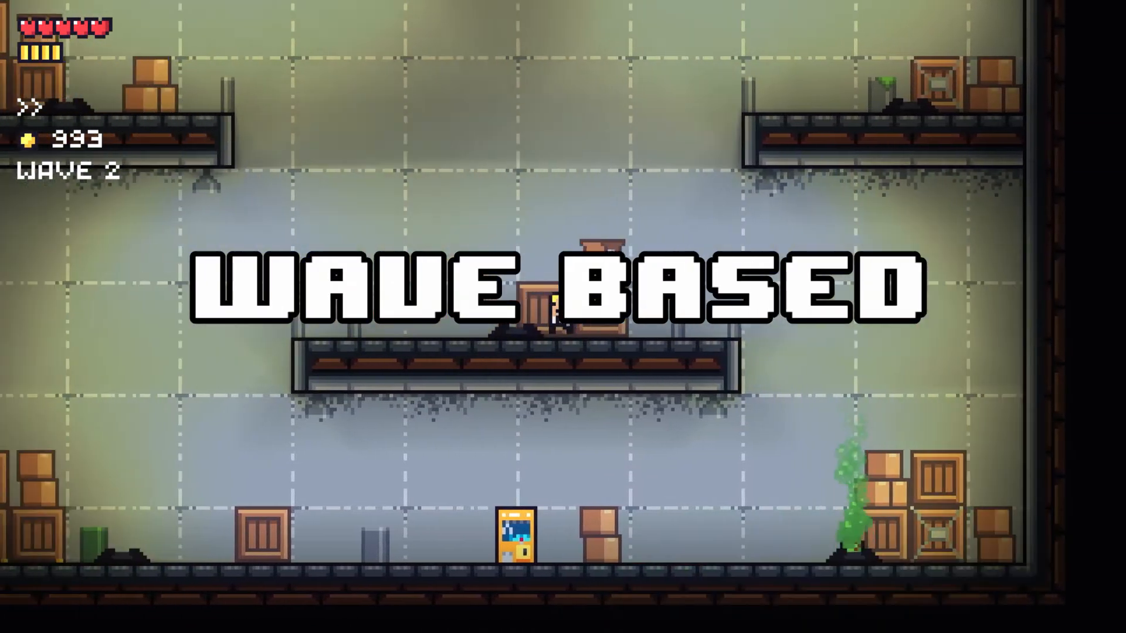
key("d")
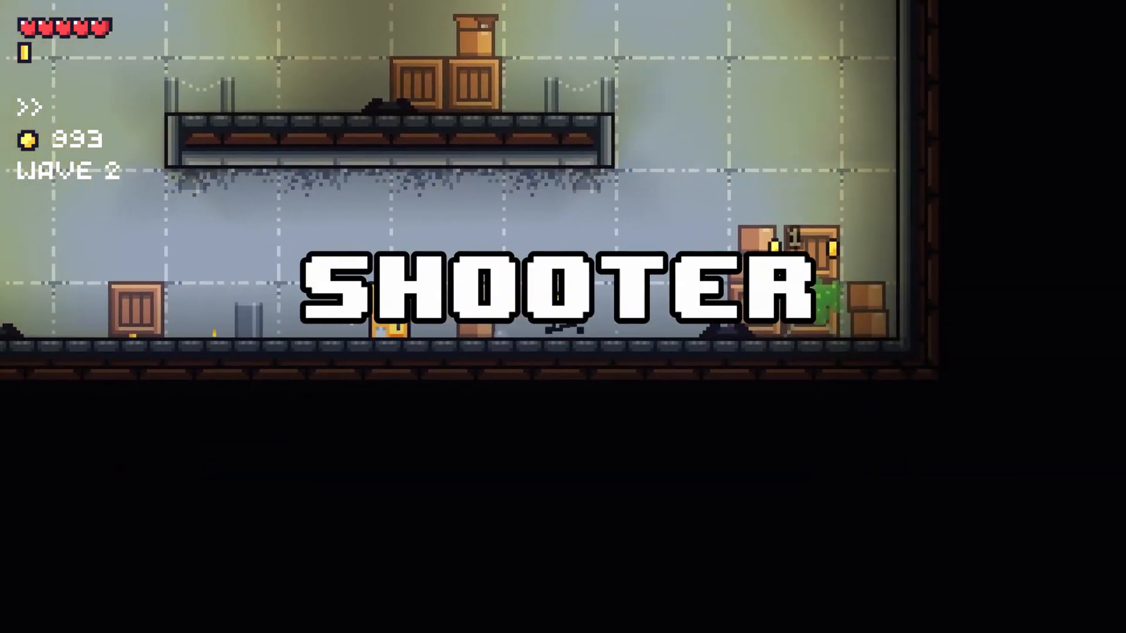
key("d")
key("space")
key("space")
key("a")
key("space")
key("a")
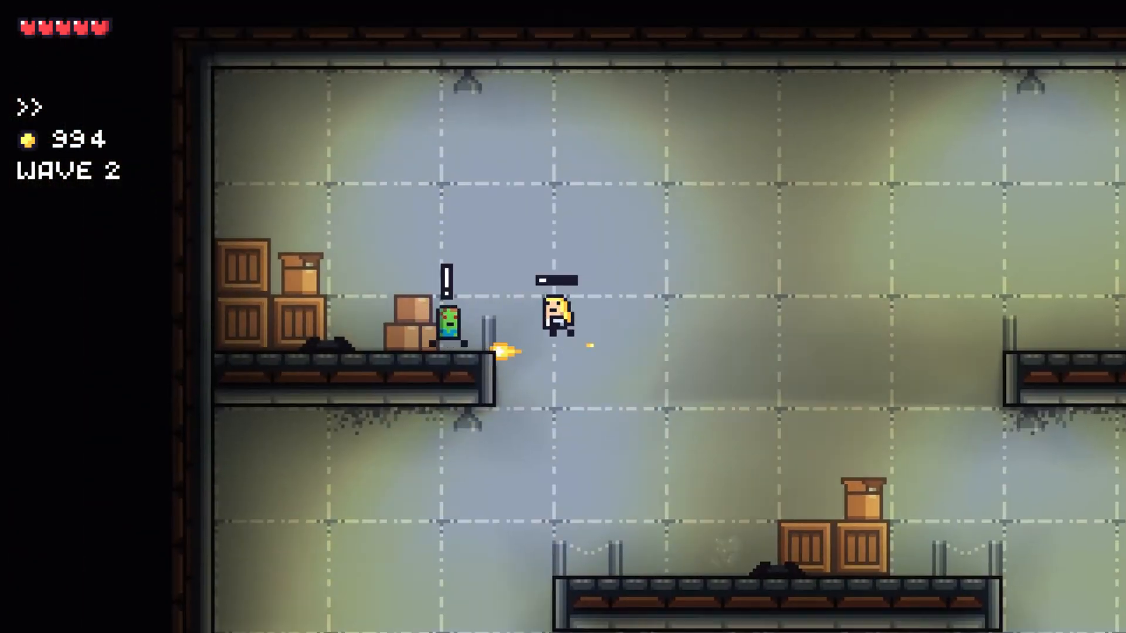
key("d")
key("a")
key("a")
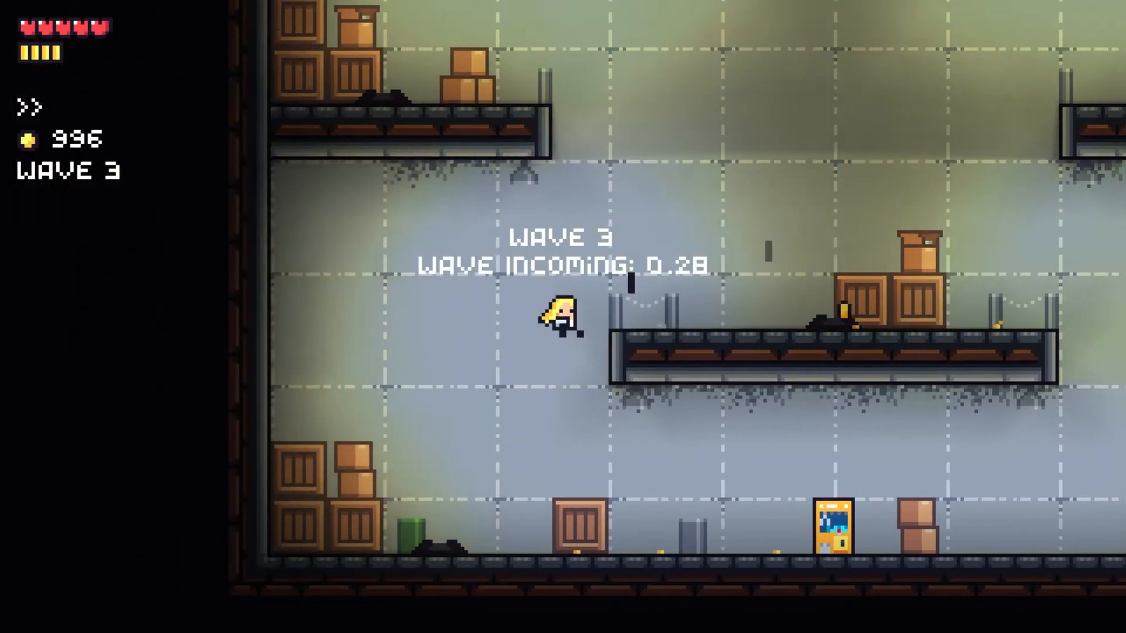
key("d")
key("e")
key("a")
key("space")
key("e")
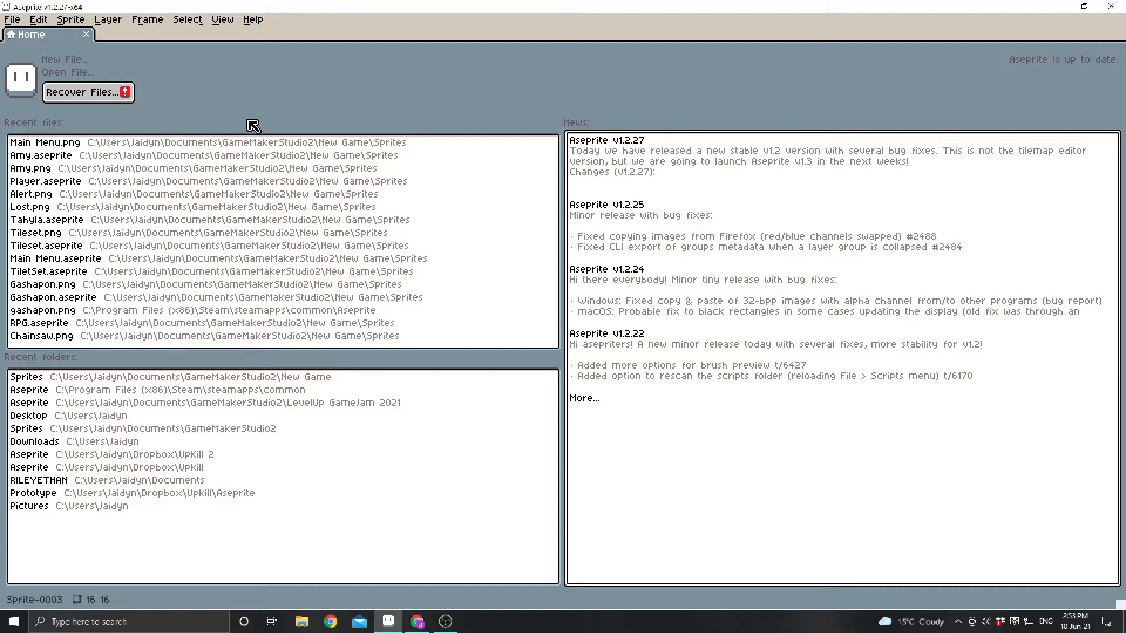
Create a 16 × 16 px RGBA sprite with a transparent background and ready the Pencil tool for drawing.
left_click(58, 59)
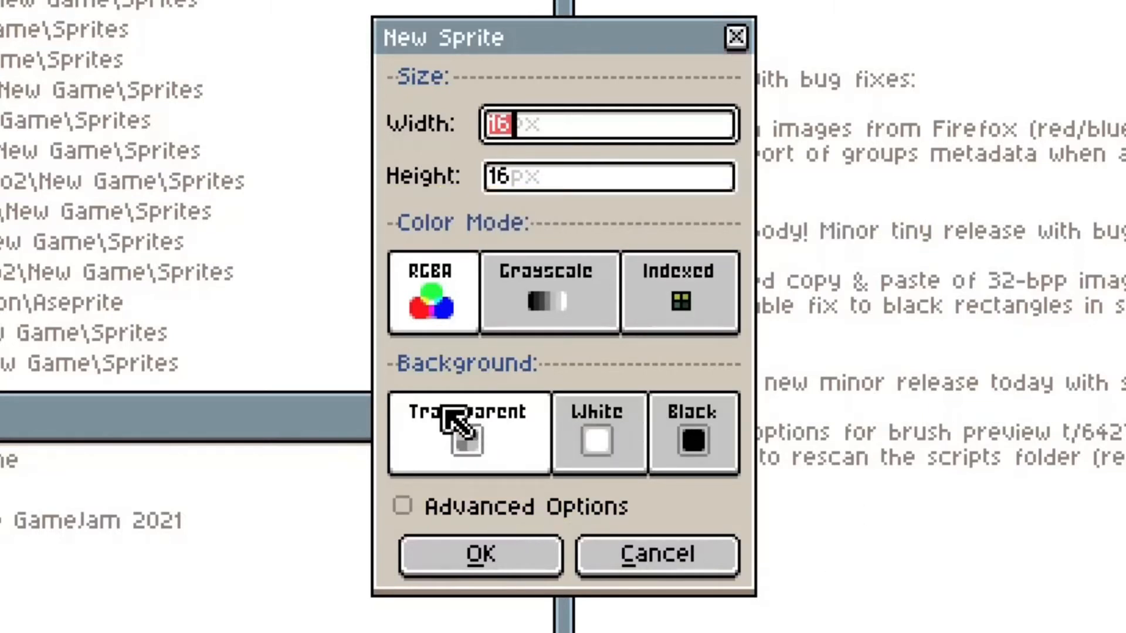
left_click(516, 559)
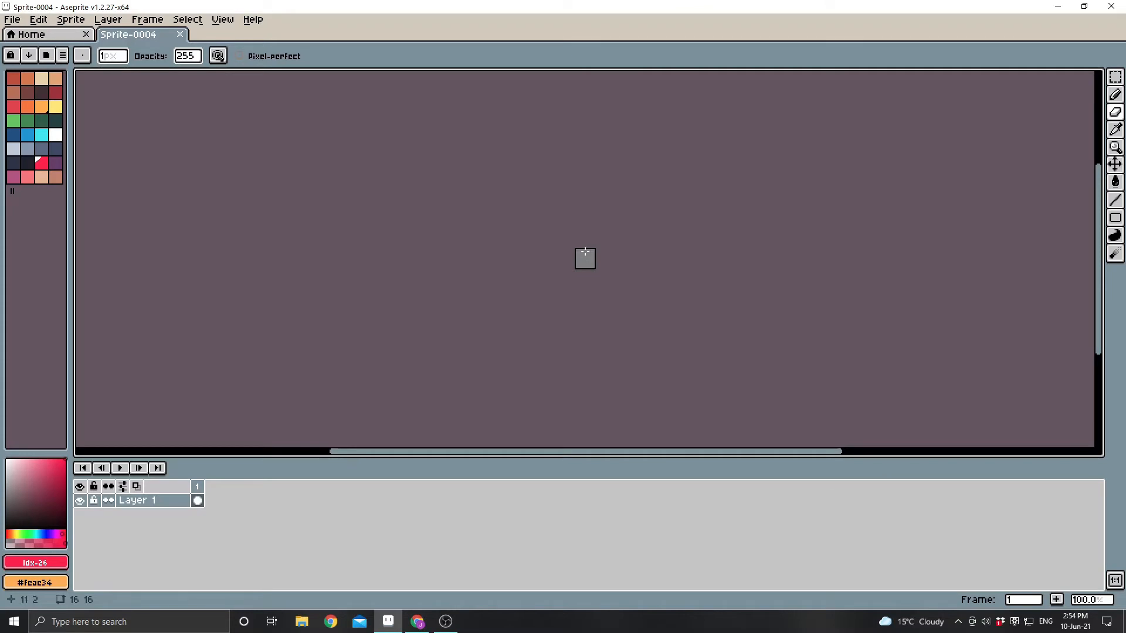
scroll(584, 252, "up", 8)
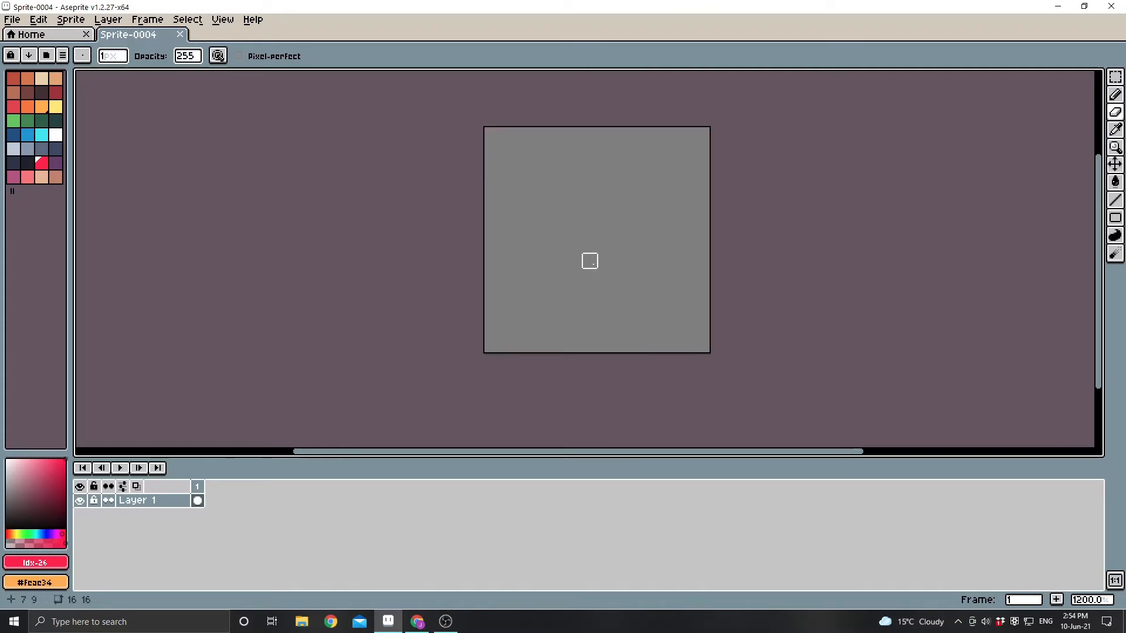
left_click(1115, 94)
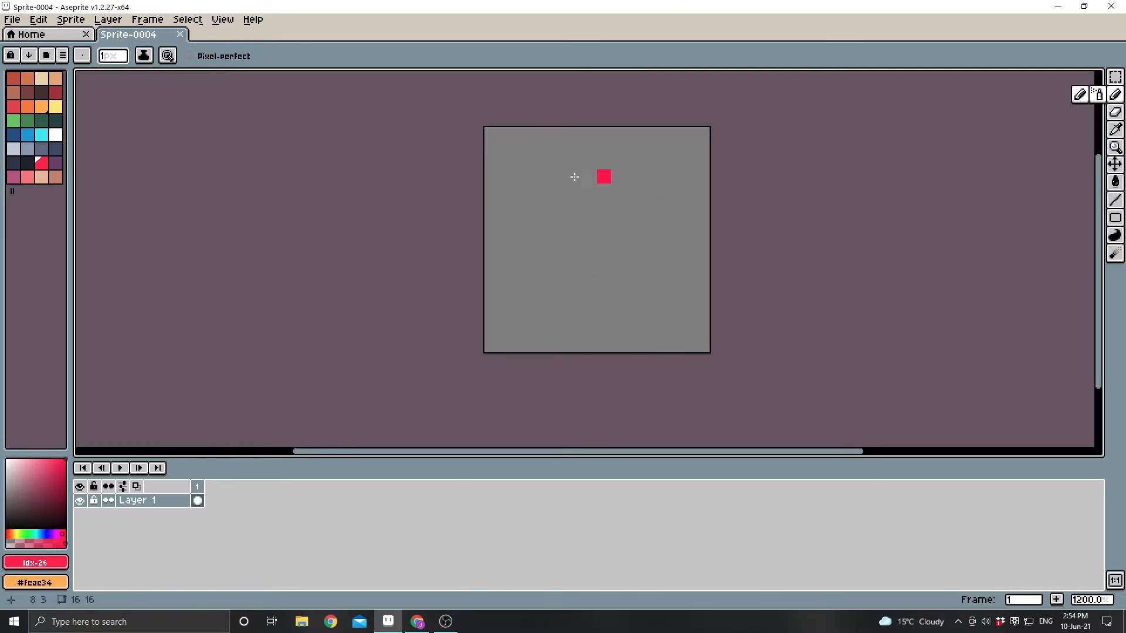
Try a freehand red curve in the upper half of the canvas and undo it.
mouse_move(604, 163)
left_mouse_down()
mouse_move(547, 207)
mouse_move(604, 261)
left_mouse_up()
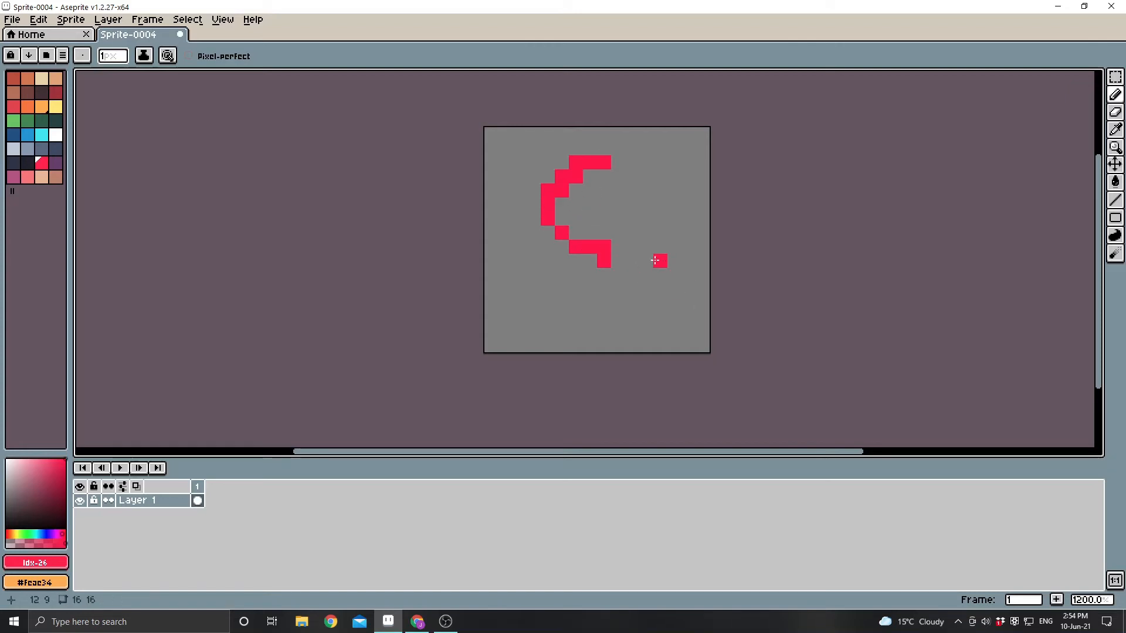
key("ctrl+z")
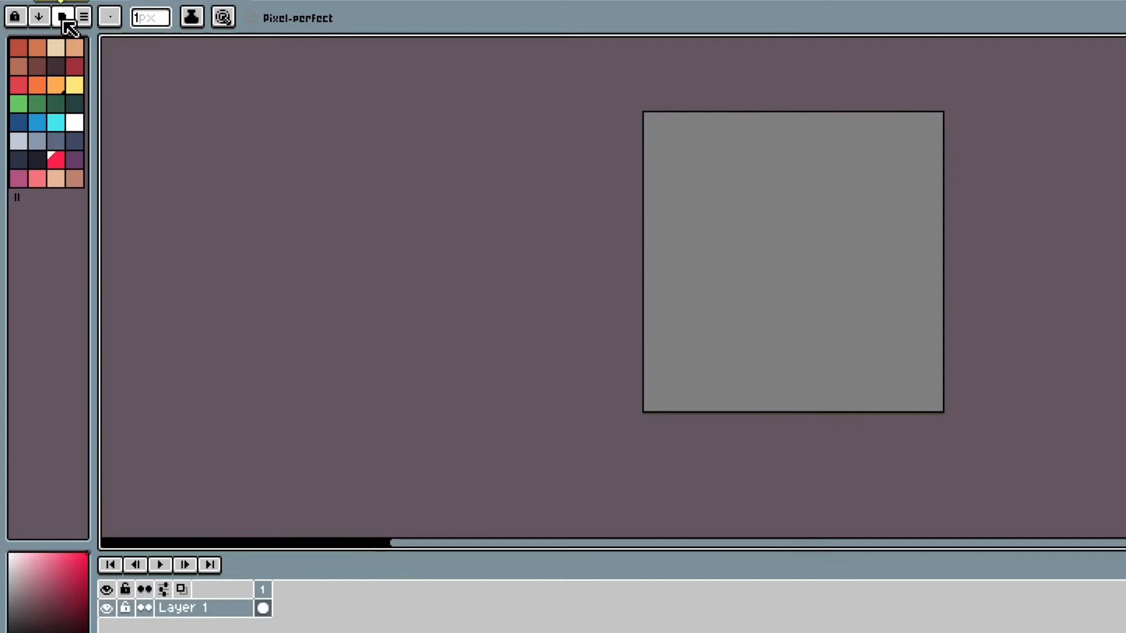
Look through the list of preset colour palettes and leave it without loading one.
left_click(47, 57)
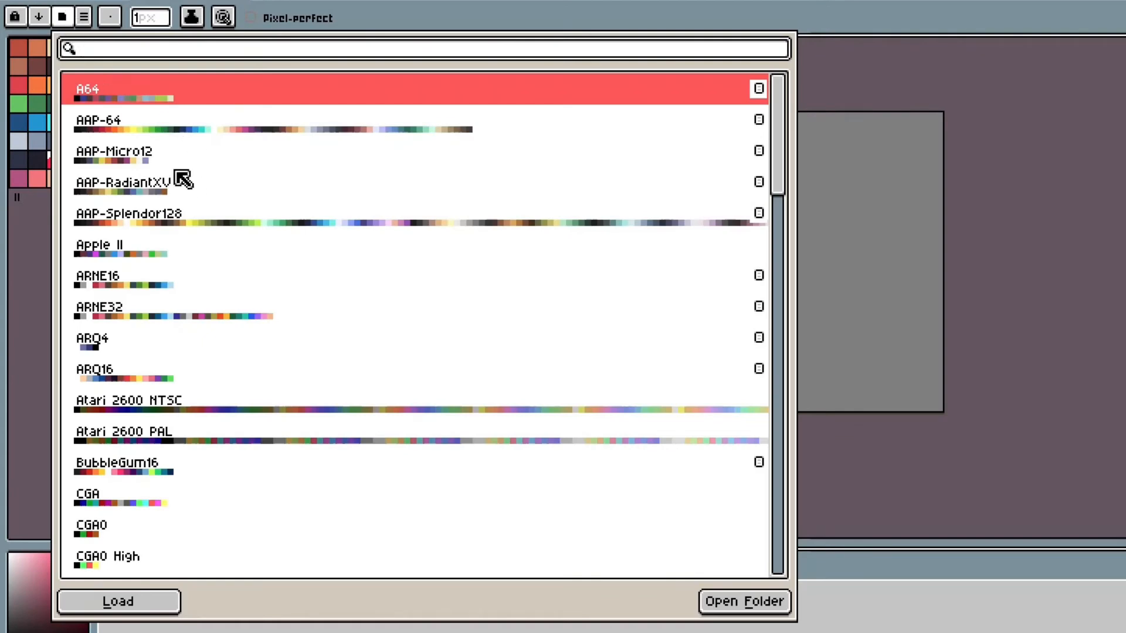
scroll(213, 201, "down", 5)
scroll(209, 259, "down", 3)
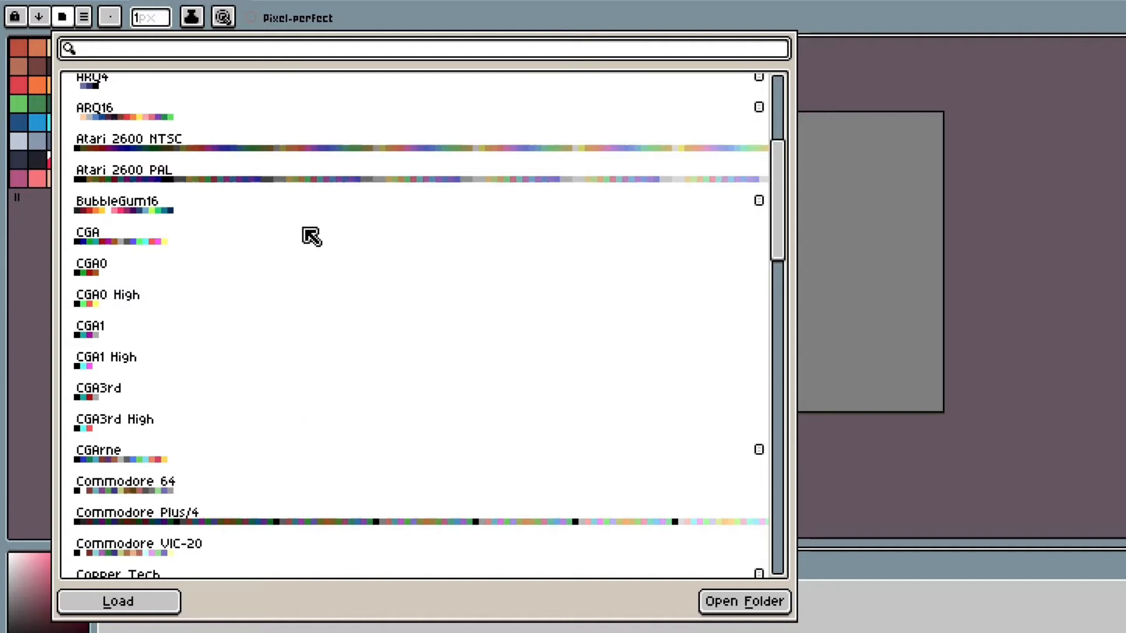
scroll(217, 367, "down", 2)
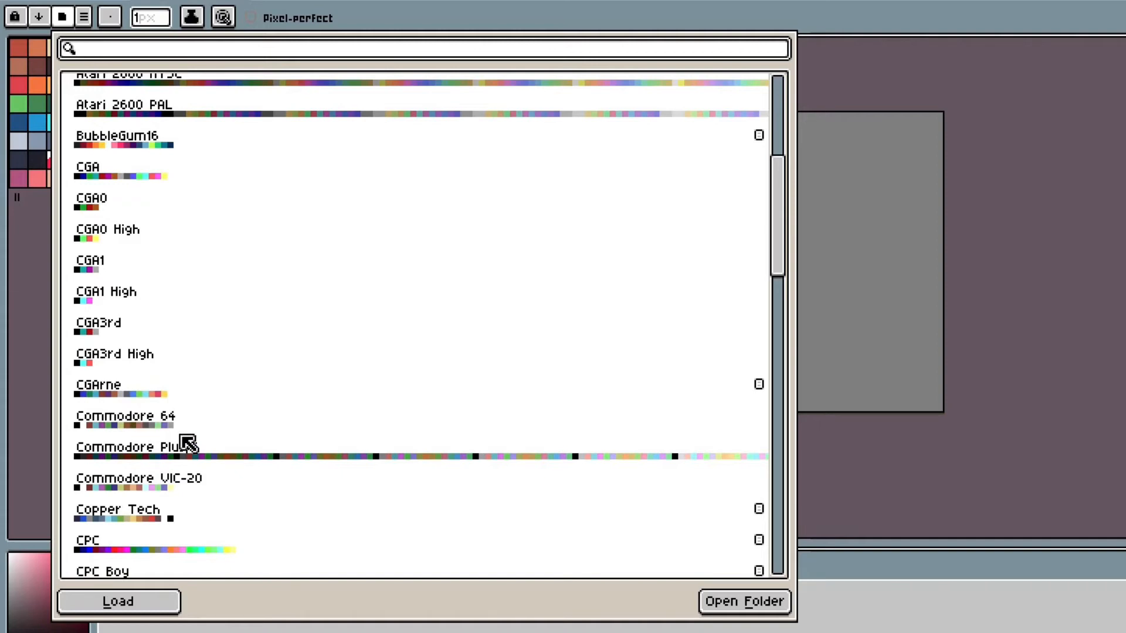
scroll(170, 417, "down", 4)
scroll(238, 387, "down", 6)
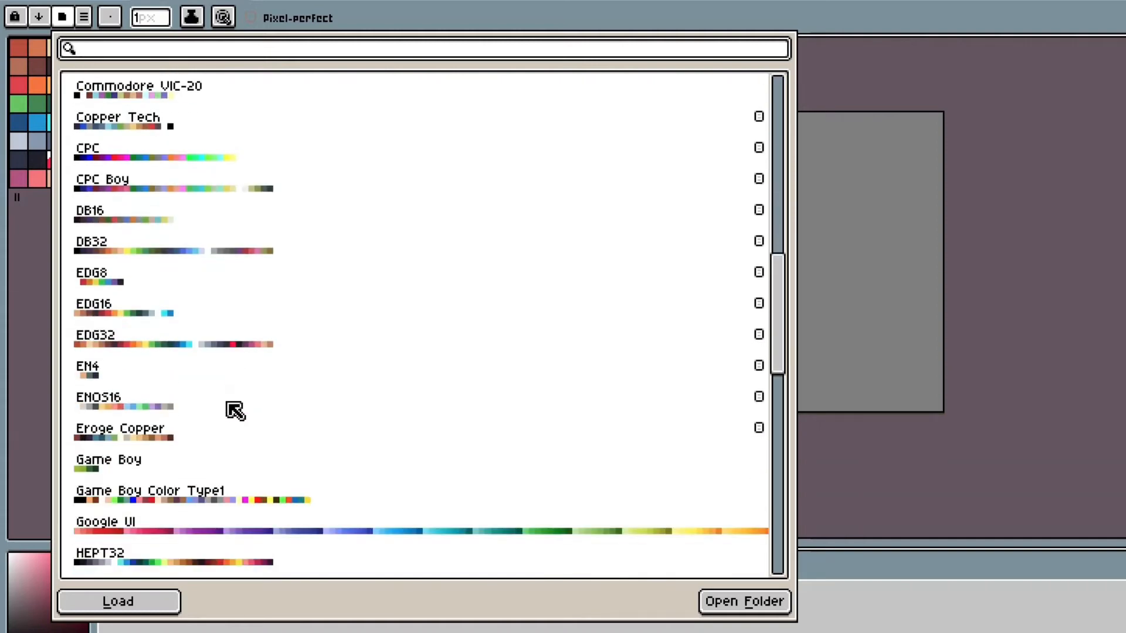
scroll(235, 387, "down", 9)
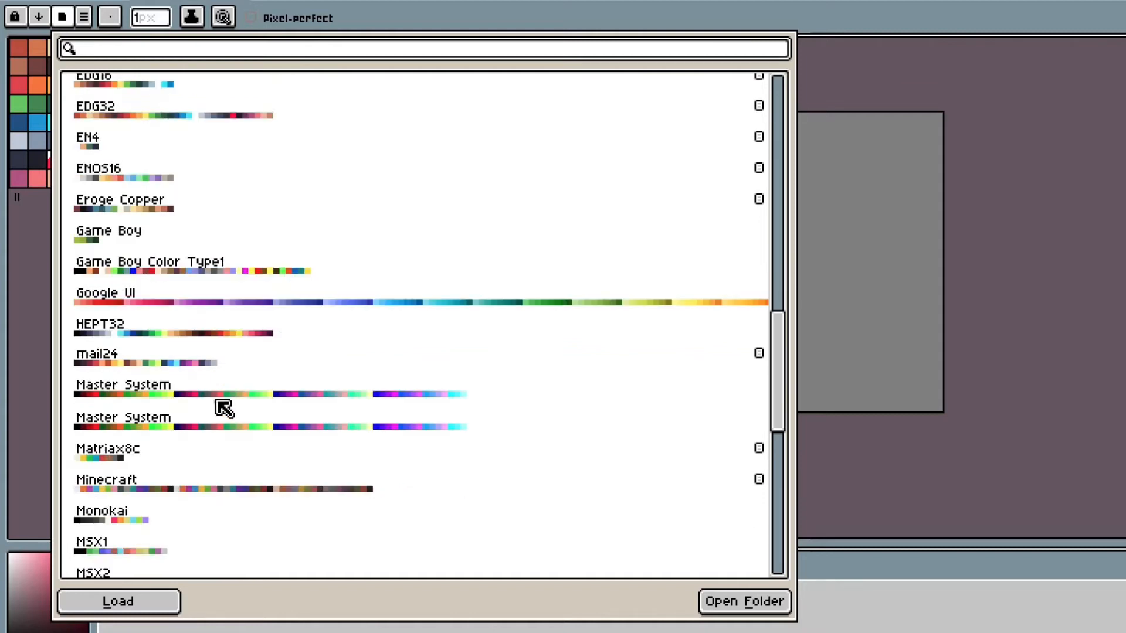
scroll(152, 484, "down", 2)
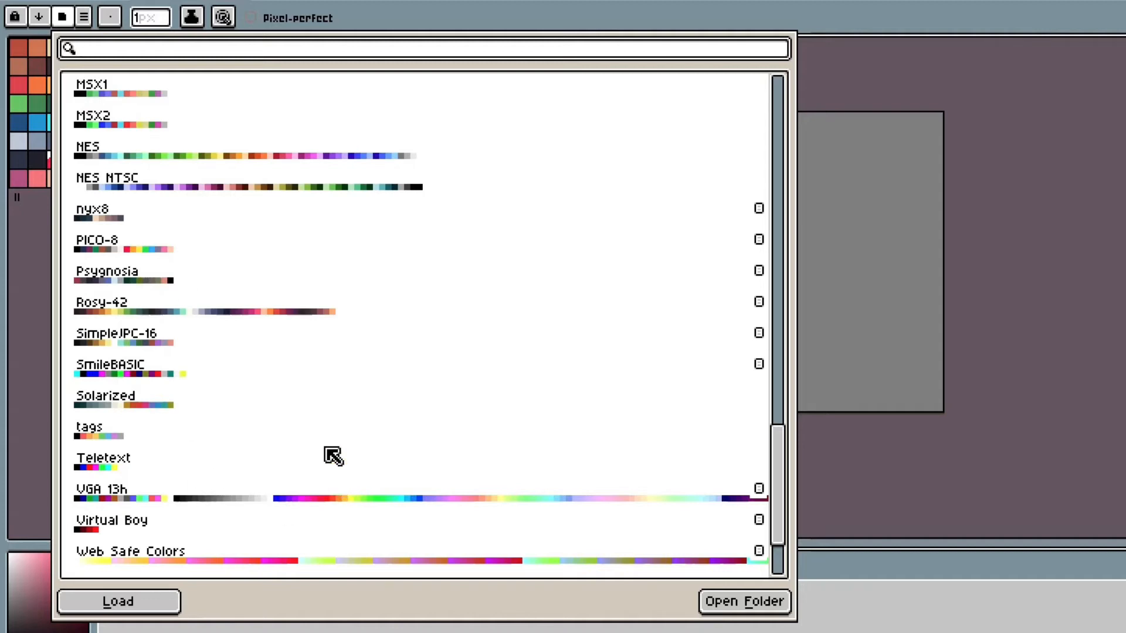
scroll(326, 424, "up", 6)
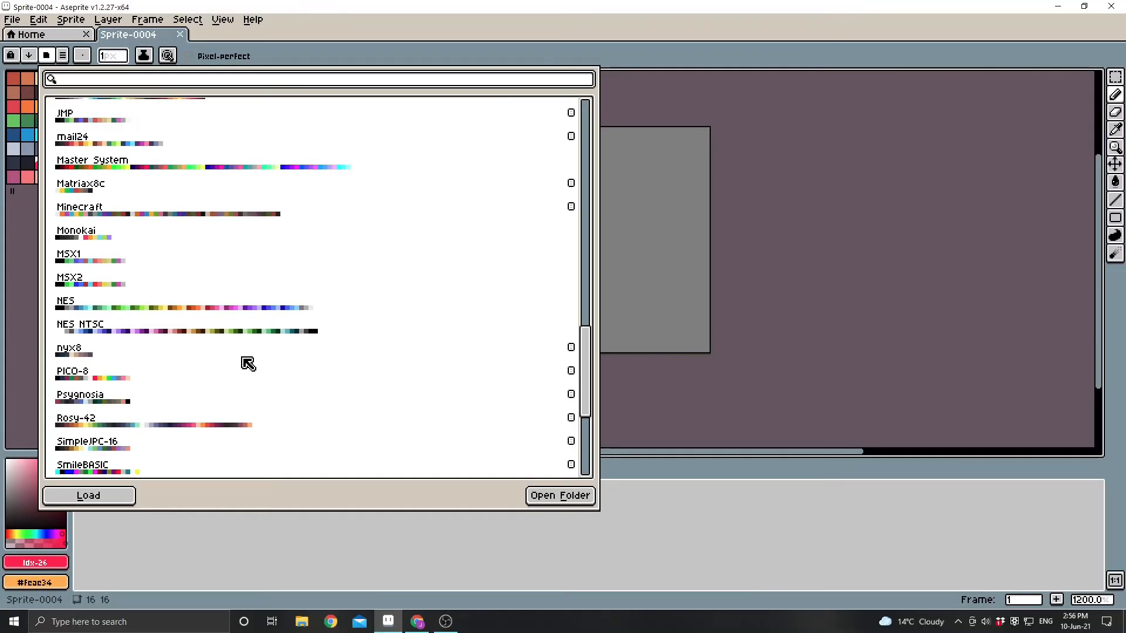
scroll(248, 363, "up", 2)
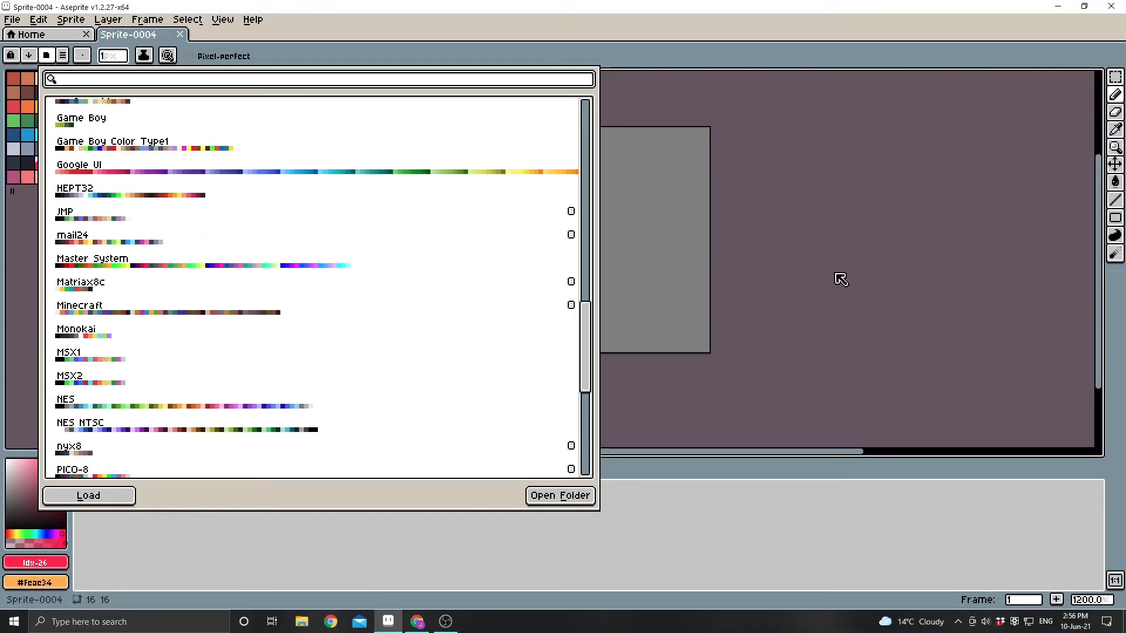
left_click(862, 245)
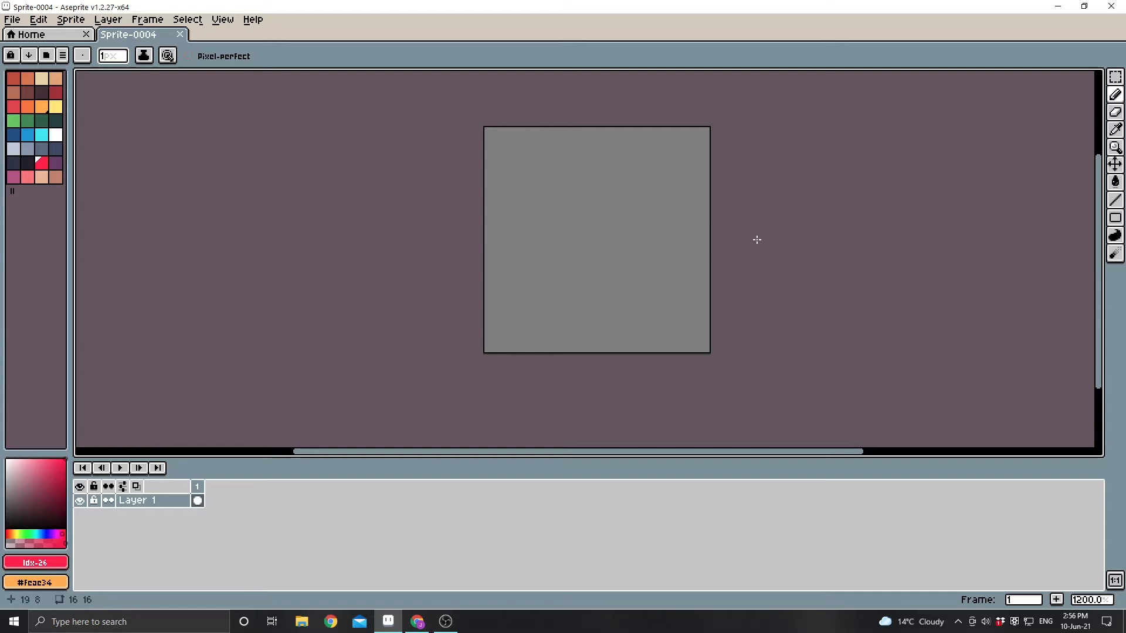
Draw a tree trunk with branches and roots in reddish brown, and shade its right side in dark brown.
scroll(757, 240, "up", 1)
left_click(28, 93)
left_click_drag(437, 381, 550, 231)
left_click_drag(587, 211, 643, 381)
left_click_drag(475, 136, 531, 231)
mouse_move(644, 136)
left_mouse_down()
mouse_move(616, 226)
mouse_move(668, 392)
mouse_move(585, 249)
left_mouse_up()
left_click(42, 92)
Paint a mid-green canopy across the top of the trunk and shade its right and lower parts in dark green.
left_click(27, 120)
left_click_drag(418, 117, 700, 155)
left_click(41, 121)
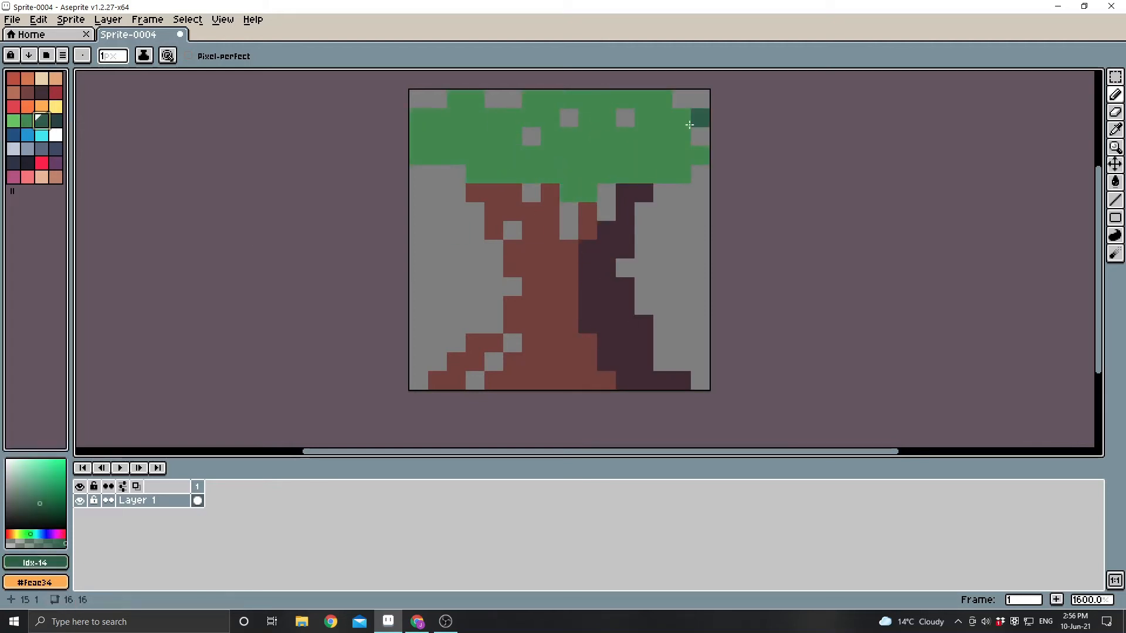
left_click_drag(662, 98, 578, 166)
left_click_drag(643, 117, 644, 136)
left_click_drag(532, 155, 494, 155)
Add light green highlights to the left and centre of the tree's canopy.
left_click(13, 121)
left_click_drag(419, 117, 475, 155)
left_click_drag(513, 118, 568, 99)
left_click_drag(513, 155, 568, 174)
left_click_drag(588, 117, 644, 98)
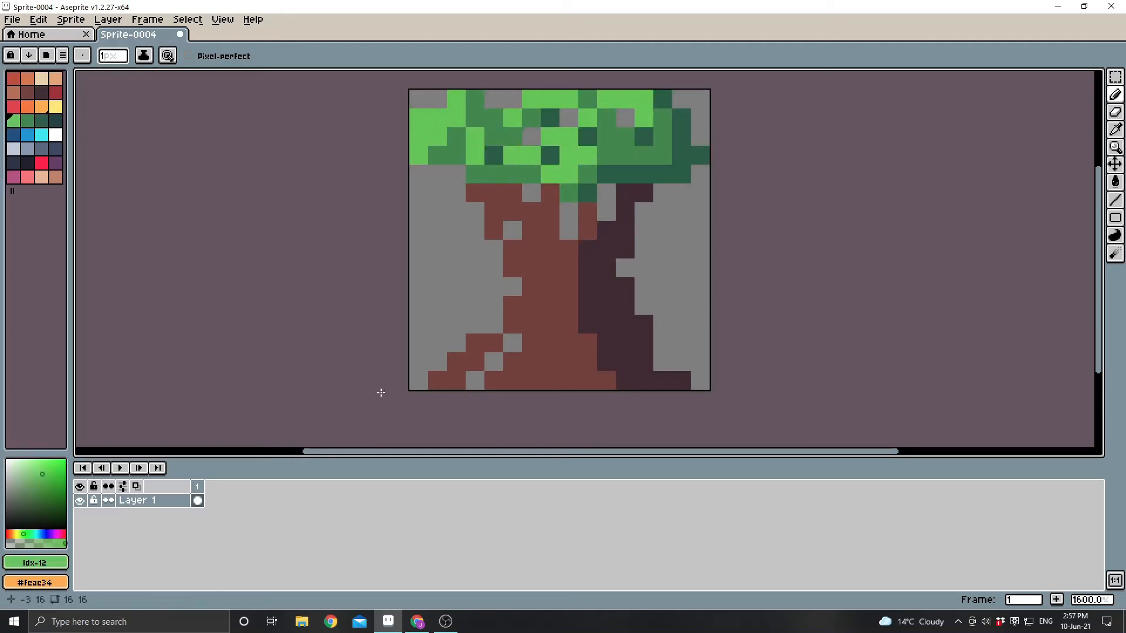
Add a second frame after the tree frame and clear all of its artwork.
left_click(569, 343)
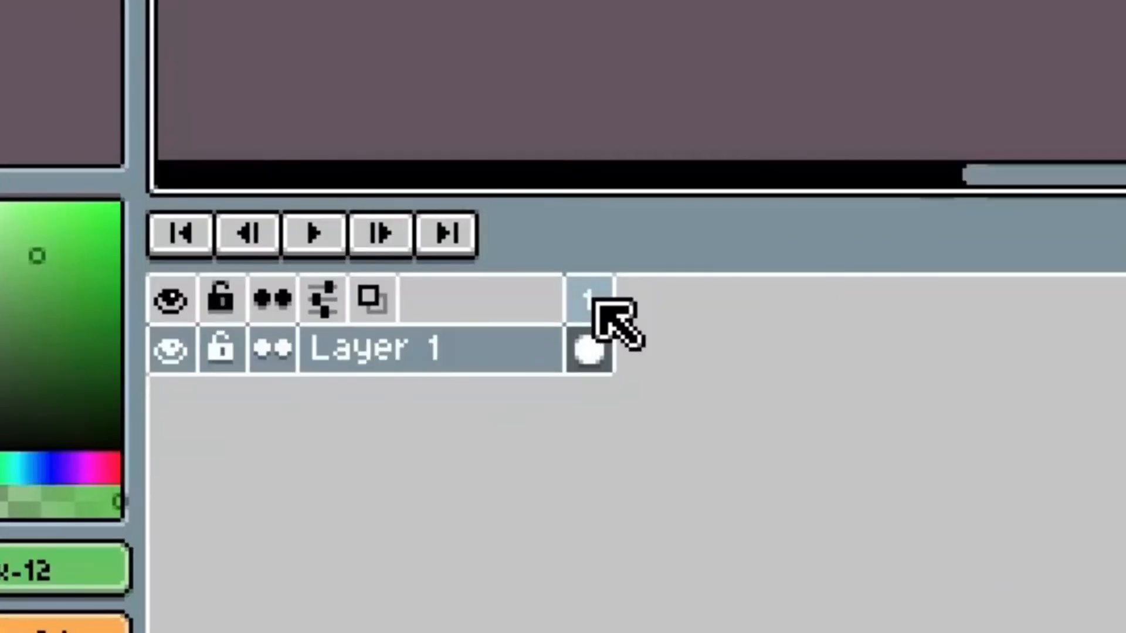
right_click(610, 317)
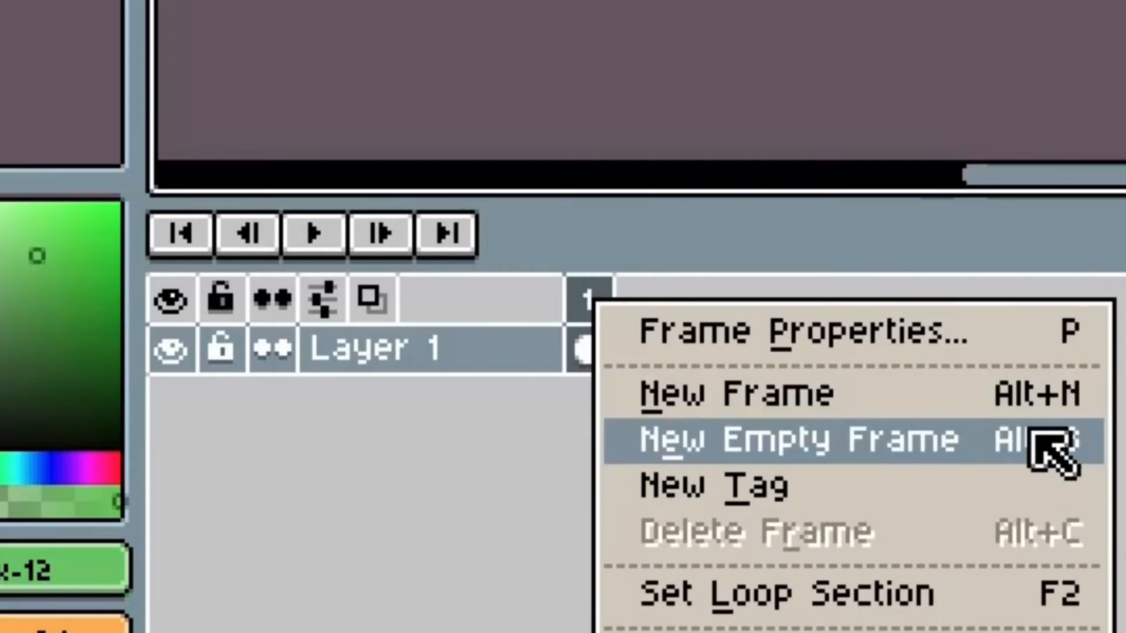
left_click(1050, 398)
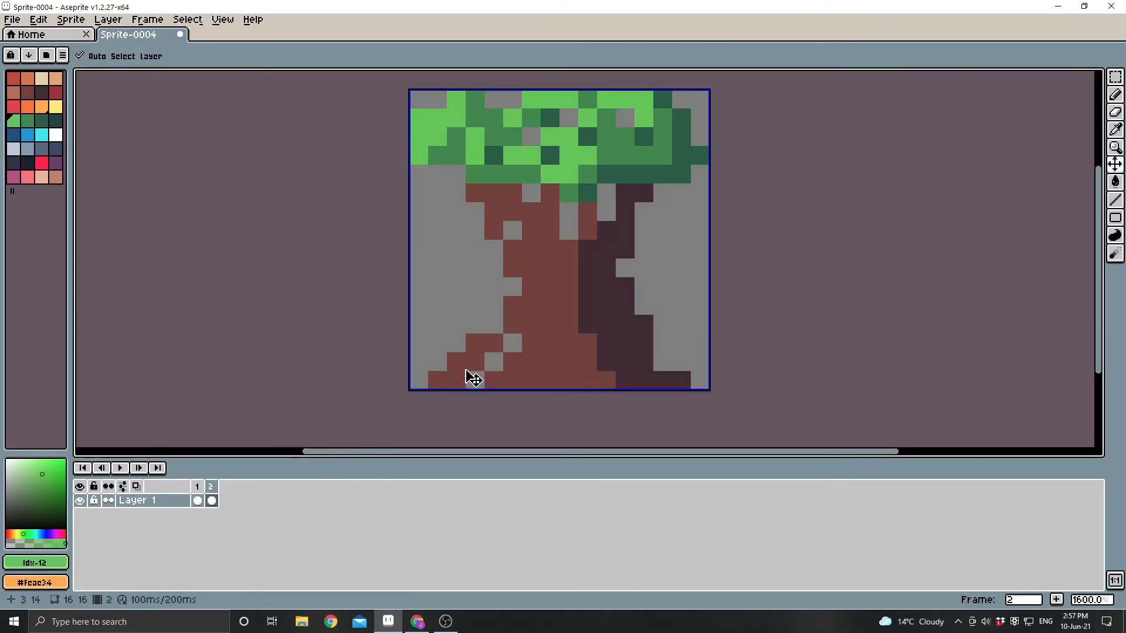
key("ctrl+a")
key("Delete")
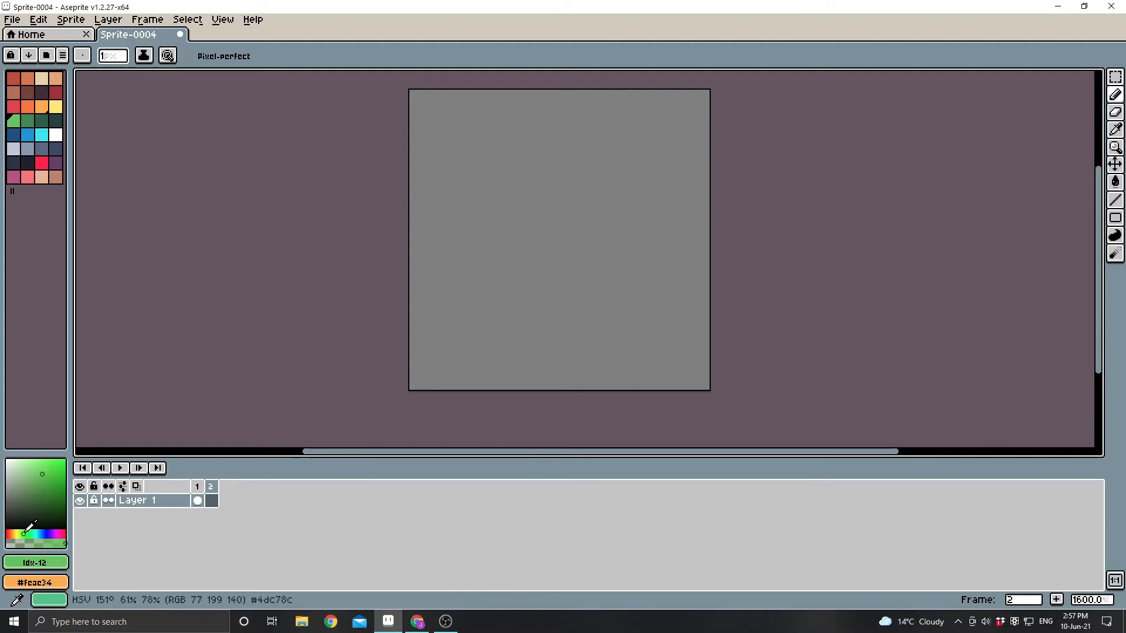
Draw a forked tree trunk on the empty second frame in a custom orange-brown mixed outside the palette.
left_click(10, 534)
left_click(49, 494)
mouse_move(568, 231)
left_mouse_down()
mouse_move(516, 380)
mouse_move(663, 380)
left_mouse_up()
left_click_drag(550, 230, 493, 136)
mouse_move(588, 231)
left_mouse_down()
mouse_move(662, 136)
mouse_move(663, 381)
left_mouse_up()
Shade the second frame's trunk with a darker brown on its right side and a duller brown on its left.
left_click(50, 506)
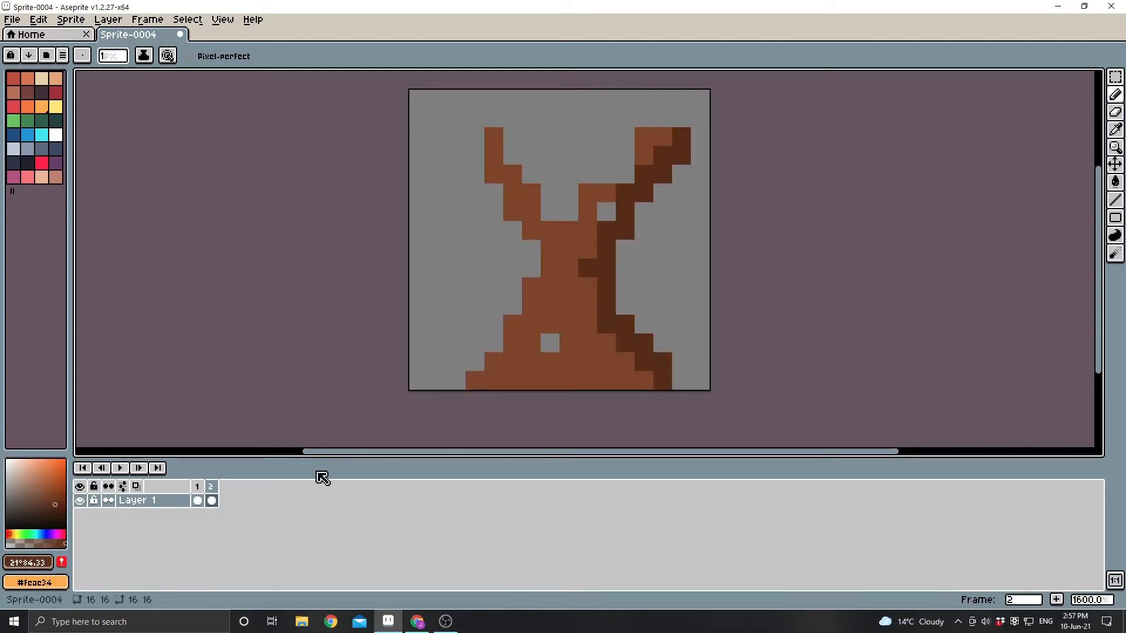
left_click_drag(606, 343, 643, 381)
left_click(43, 500)
left_click_drag(475, 380, 494, 136)
Paint foliage over the second frame's branches in custom mid, light and dark greens.
left_click(26, 534)
left_click(46, 497)
mouse_move(418, 98)
left_mouse_down()
mouse_move(700, 154)
mouse_move(644, 154)
mouse_move(700, 155)
mouse_move(625, 174)
left_mouse_up()
left_click(43, 484)
left_click(54, 497)
left_click(60, 504)
left_click_drag(606, 98, 588, 136)
left_click_drag(549, 117, 531, 136)
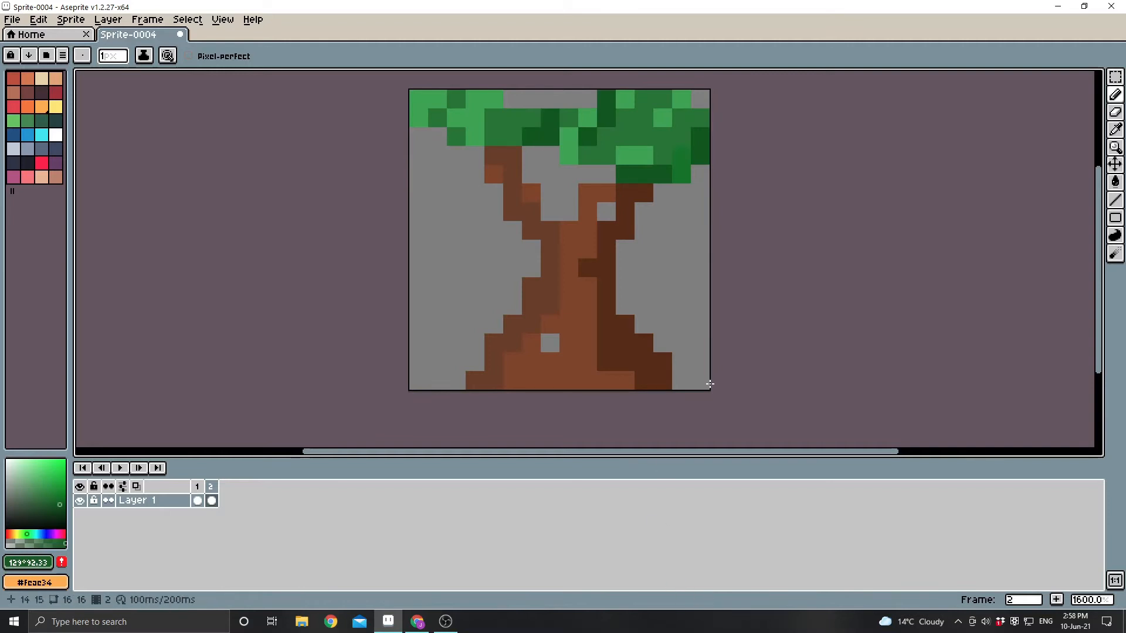
Compare the two trees by switching between frames 1 and 2.
left_click(201, 486)
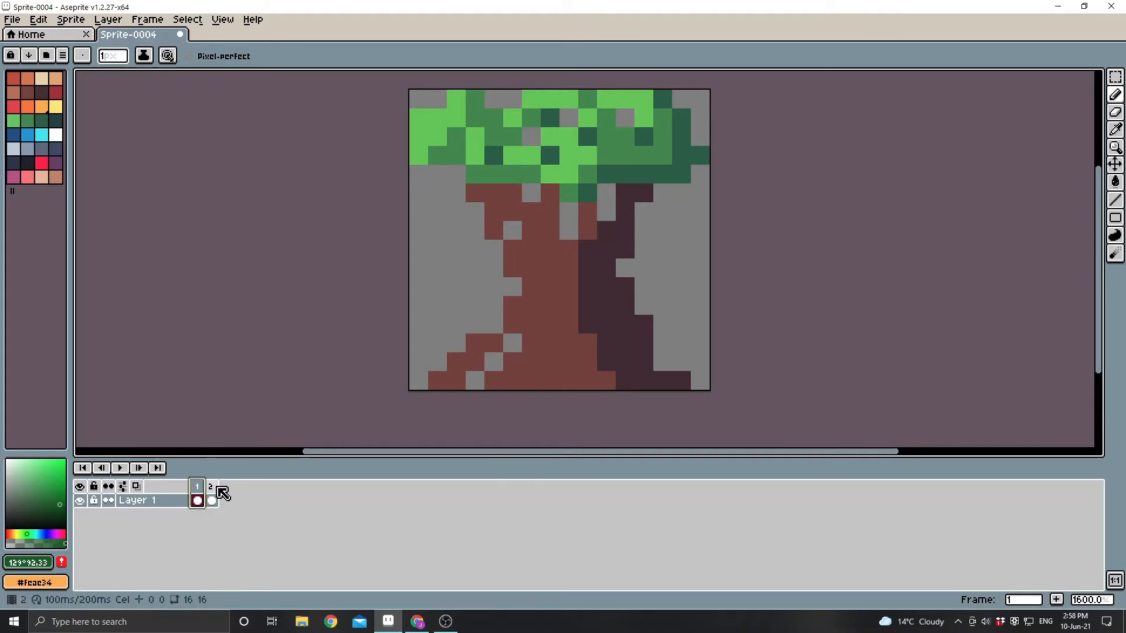
left_click(212, 492)
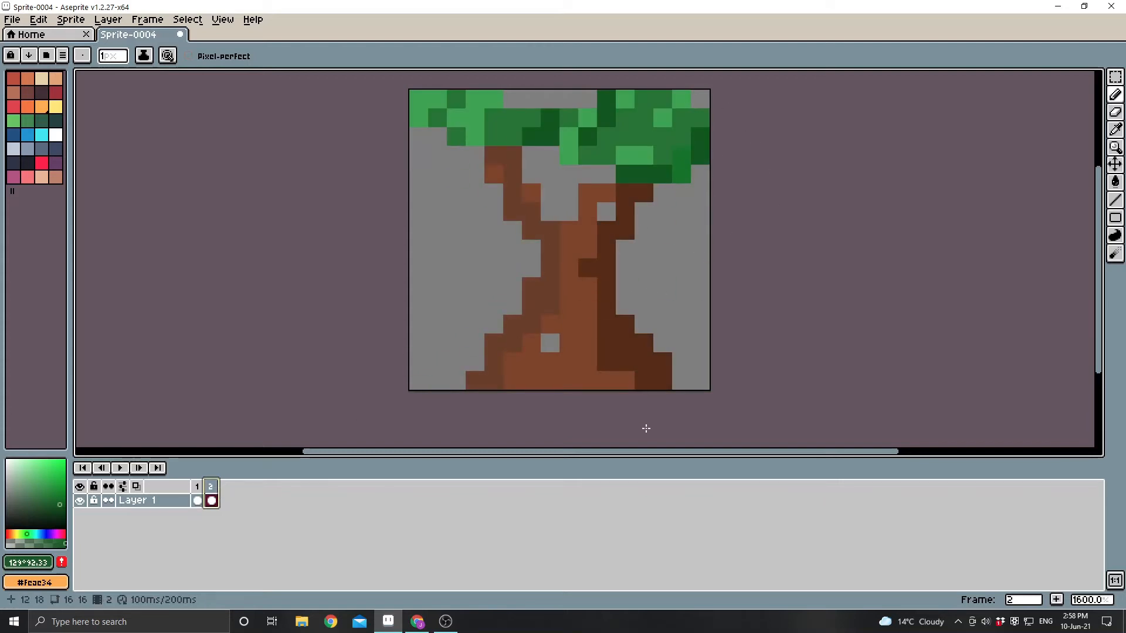
left_click(197, 499)
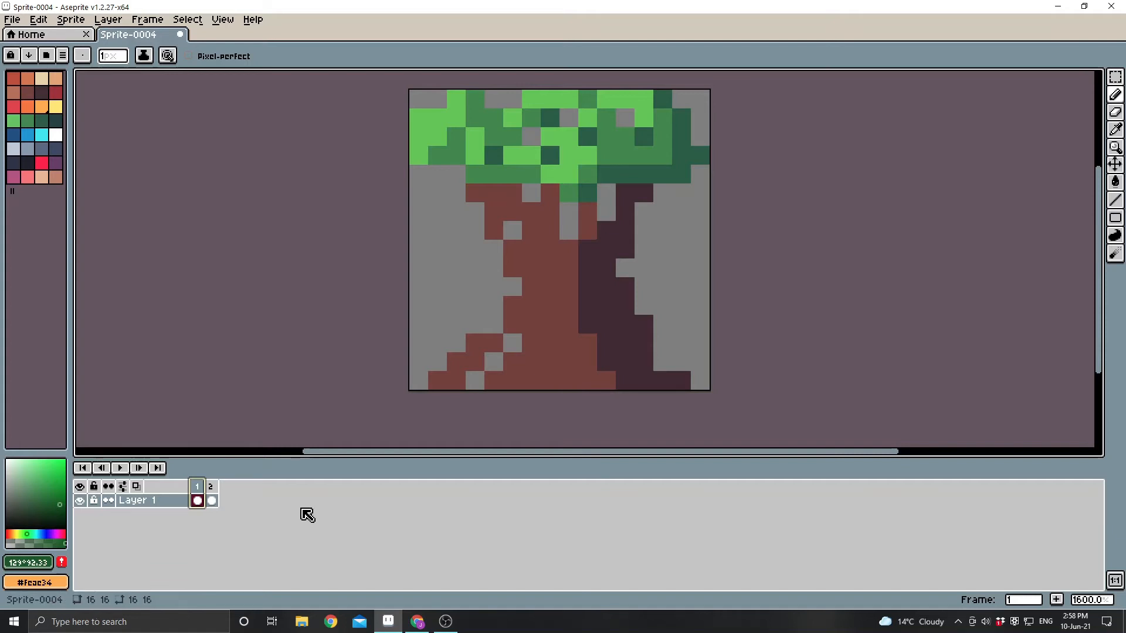
Delete frame 2, which holds the tree in custom colours.
left_click(212, 489)
right_click(211, 492)
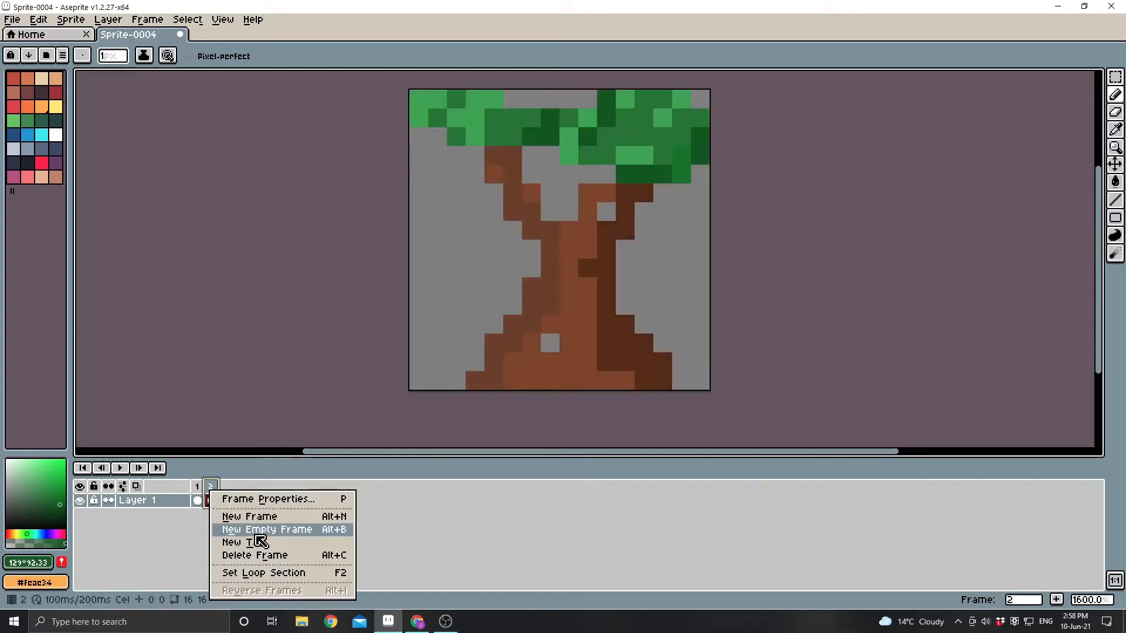
left_click(263, 556)
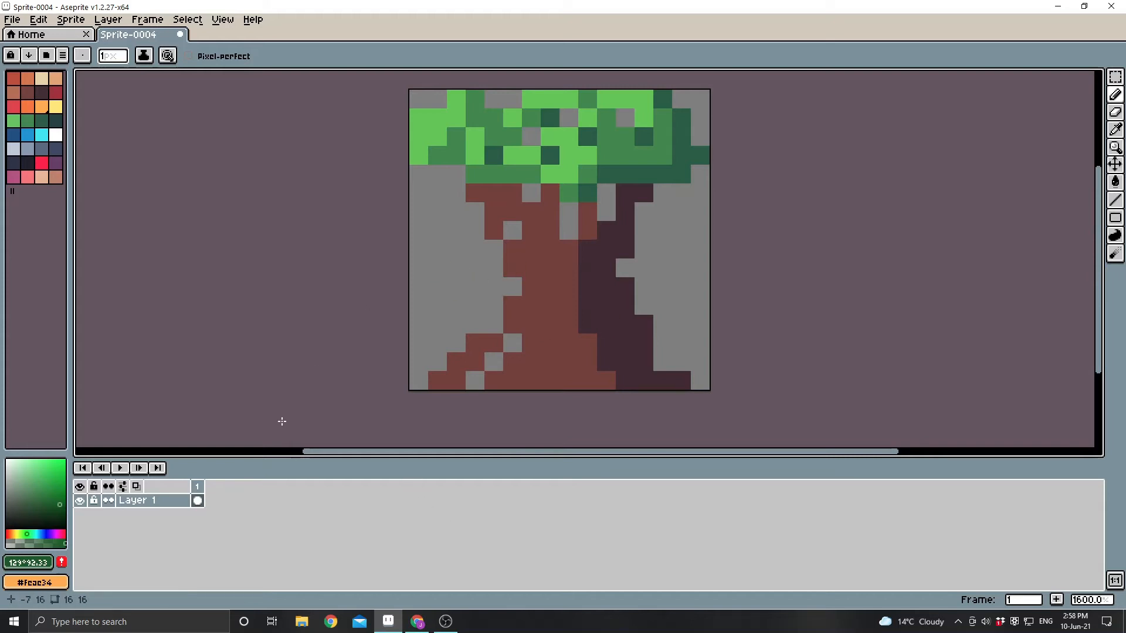
Add a new frame that duplicates the palette-coloured tree in frame 1.
right_click(199, 488)
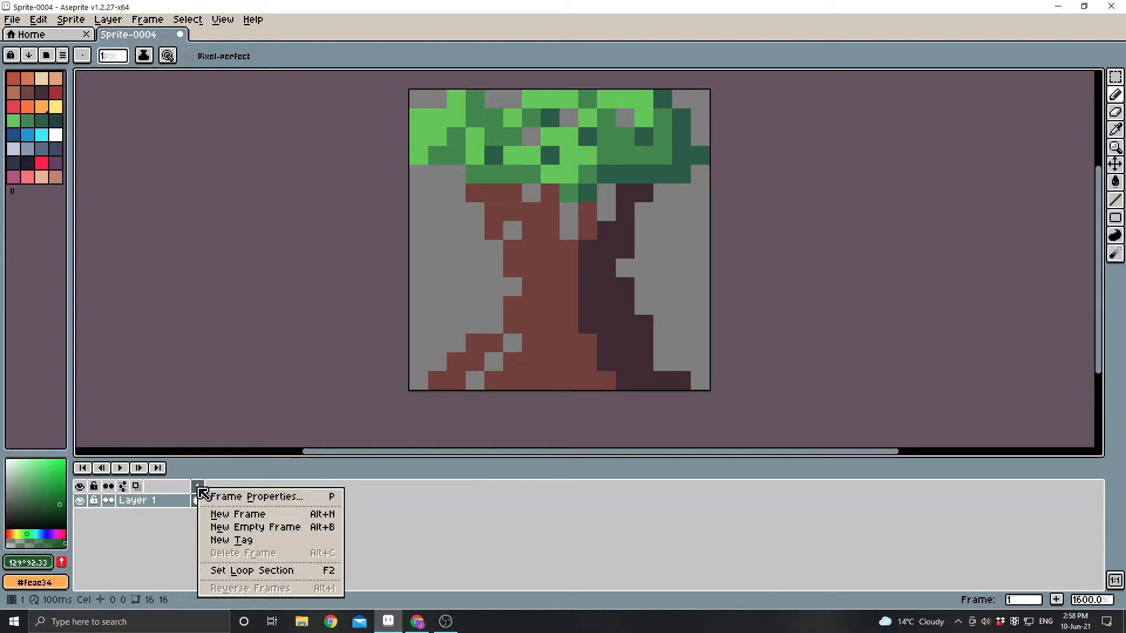
left_click(234, 515)
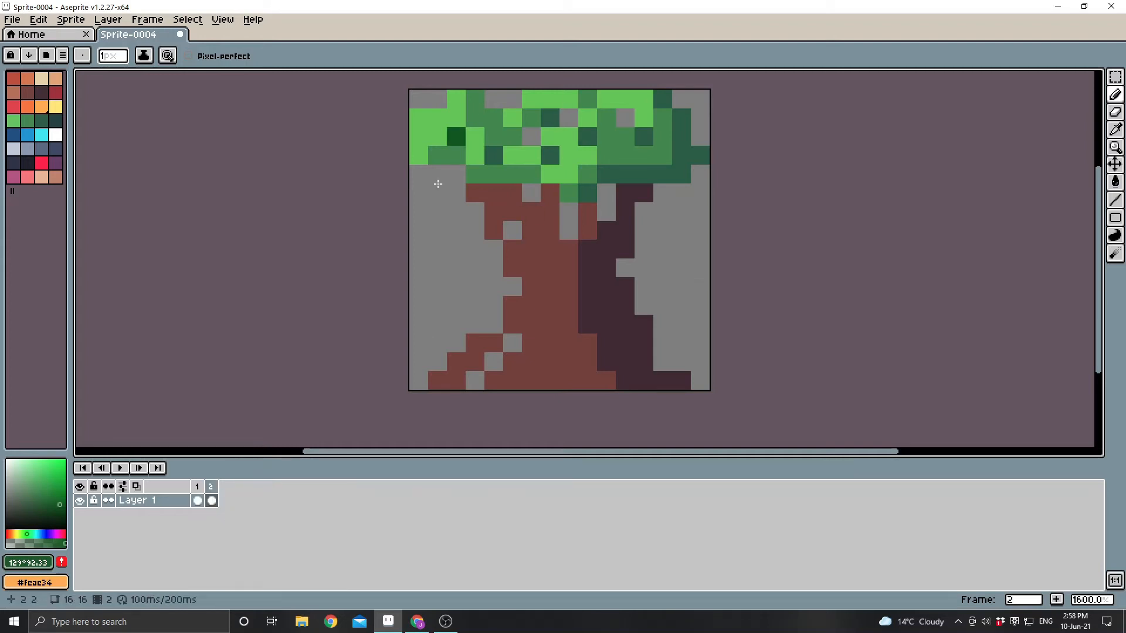
Shift separate sections of frame 2's foliage one pixel to the right to suggest wind, and preview the animation.
left_click(1115, 77)
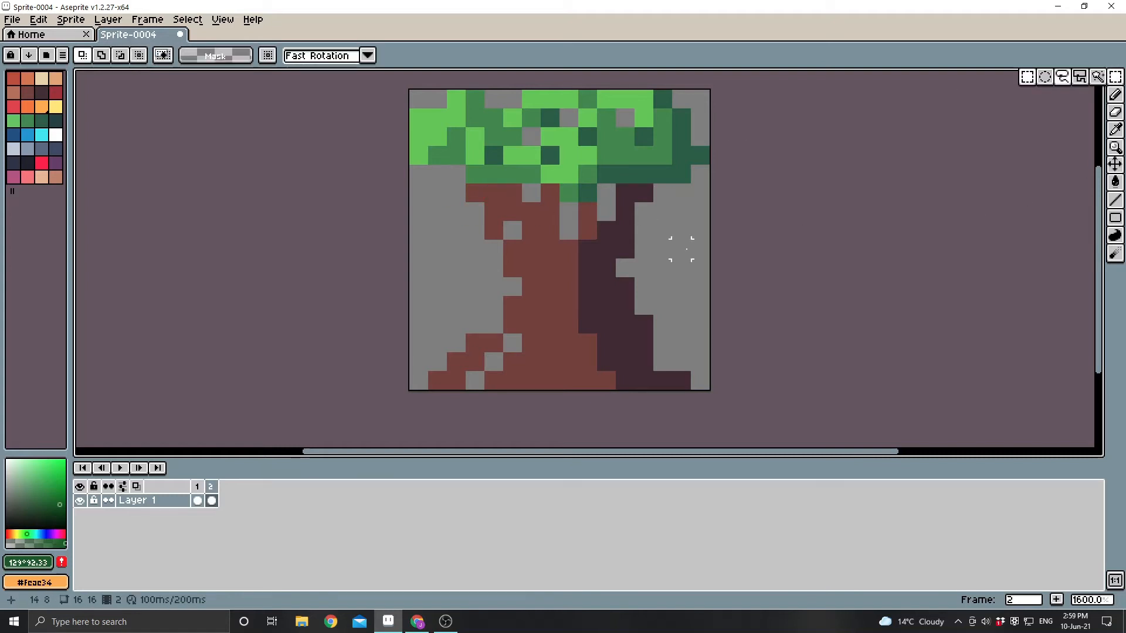
left_click_drag(587, 97, 731, 185)
left_click(775, 249)
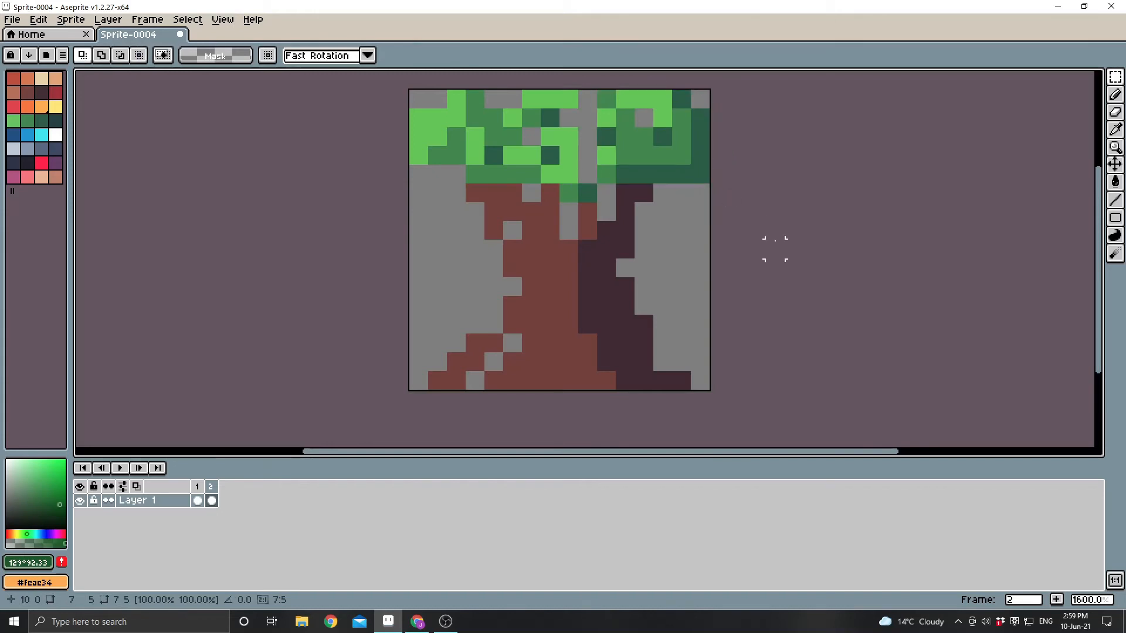
left_click_drag(504, 90, 581, 165)
left_click(392, 93)
mouse_move(412, 92)
left_mouse_down()
mouse_move(474, 213)
mouse_move(474, 197)
left_mouse_up()
left_click(979, 264)
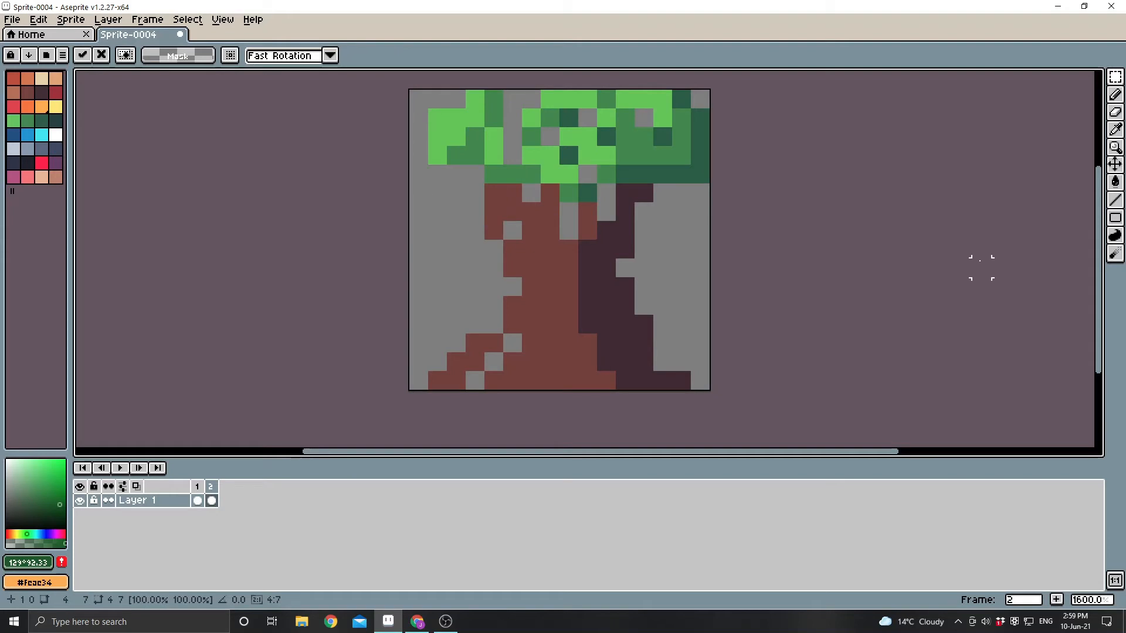
left_click(127, 469)
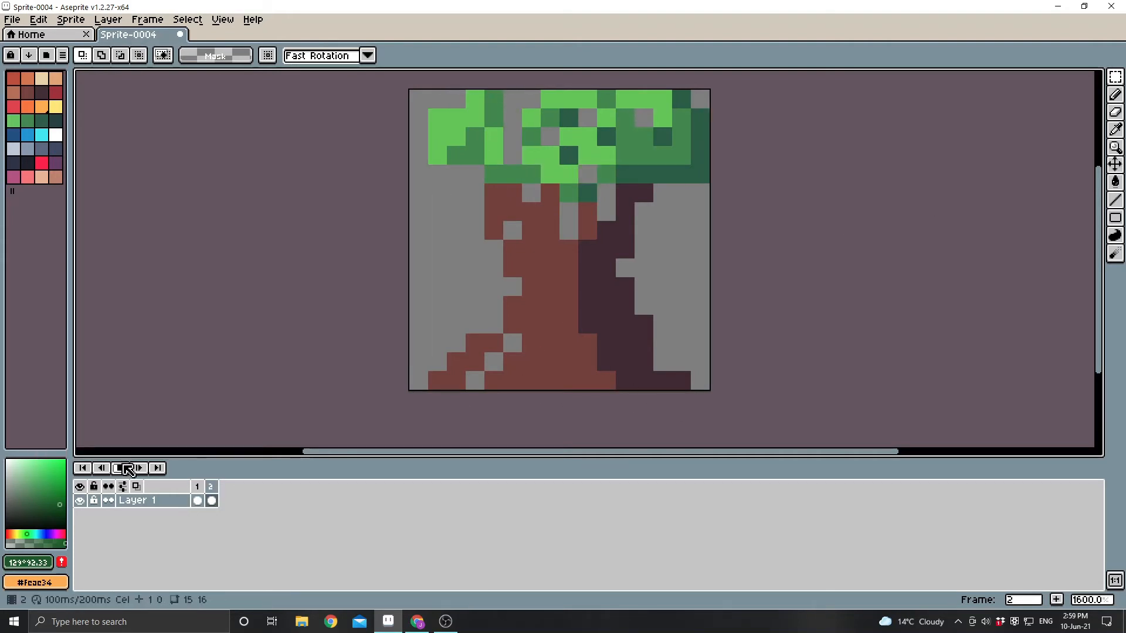
Add frame 3 as a copy of frame 2 and shift both halves of its foliage one pixel to the left.
right_click(211, 486)
left_click(234, 513)
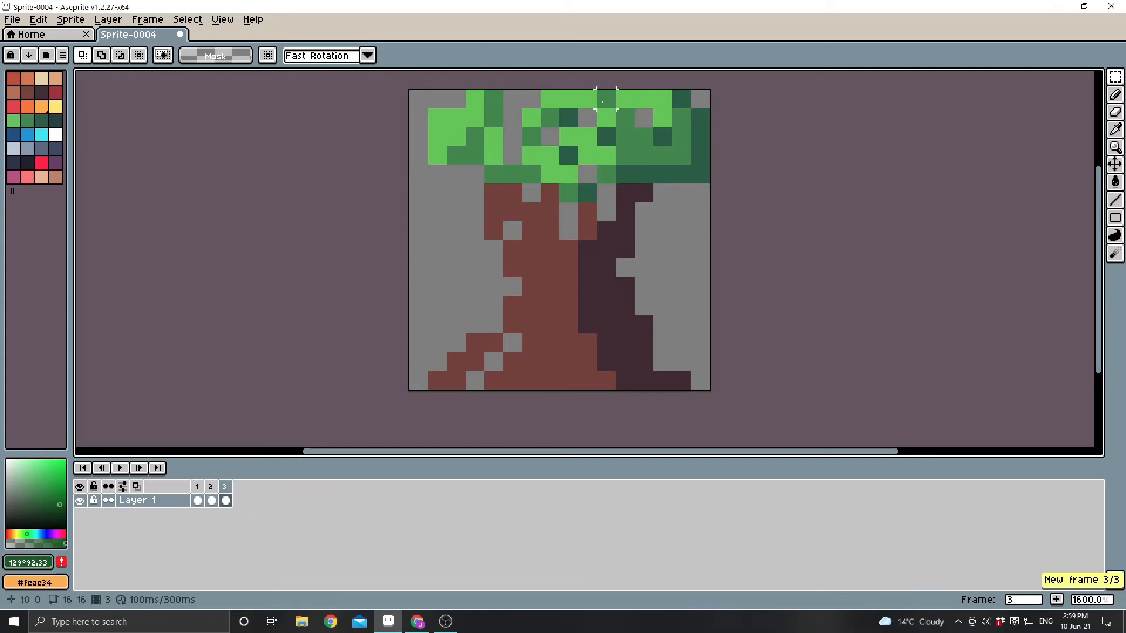
left_click_drag(602, 101, 706, 198)
key("Left")
key("ctrl+d")
left_click_drag(424, 88, 579, 201)
key("Left")
key("ctrl+d")
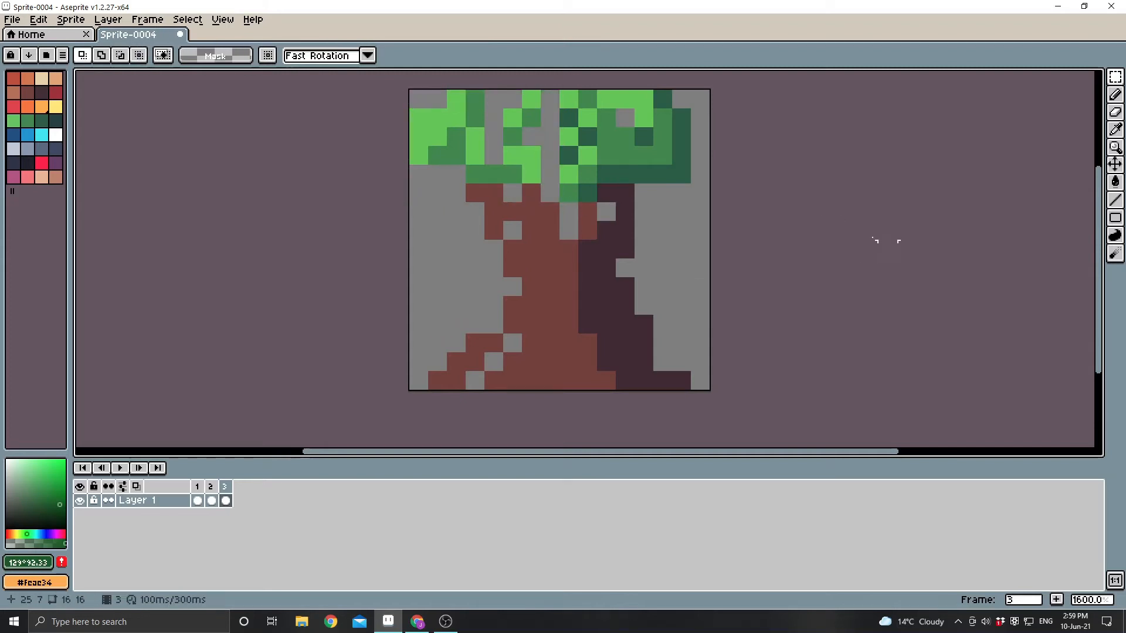
Fill the gaps in frame 3's foliage with the sampled mid green #3e8948 and preview the animation.
left_click(531, 117)
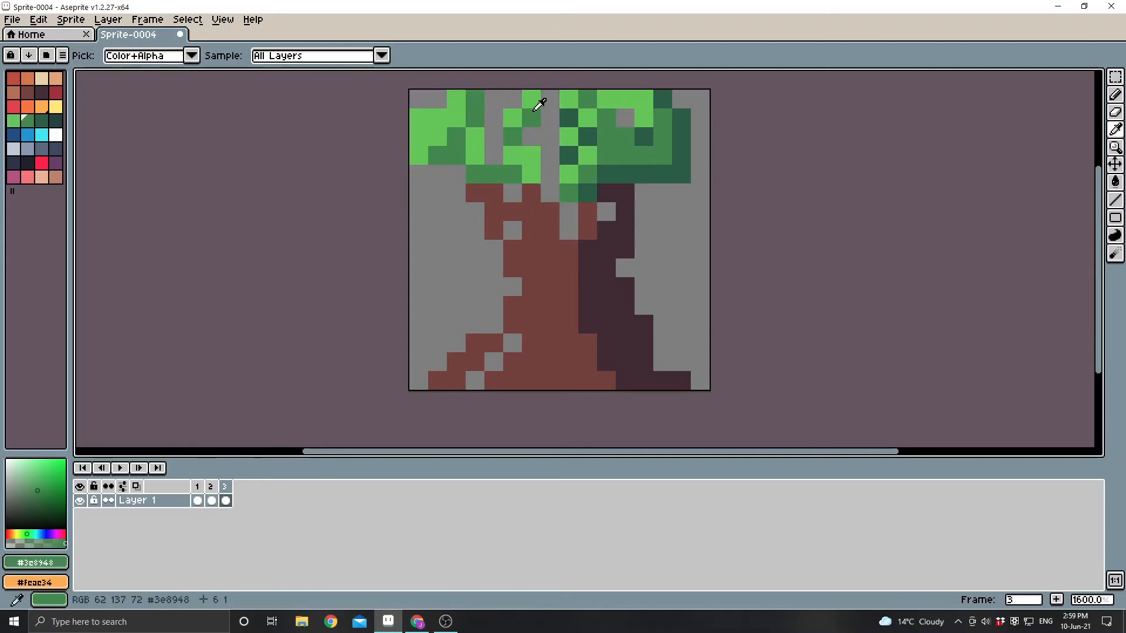
key("b")
left_click(550, 99)
mouse_move(547, 117)
left_mouse_down()
mouse_move(546, 174)
mouse_move(520, 168)
mouse_move(536, 148)
mouse_move(481, 113)
mouse_move(475, 136)
left_mouse_up()
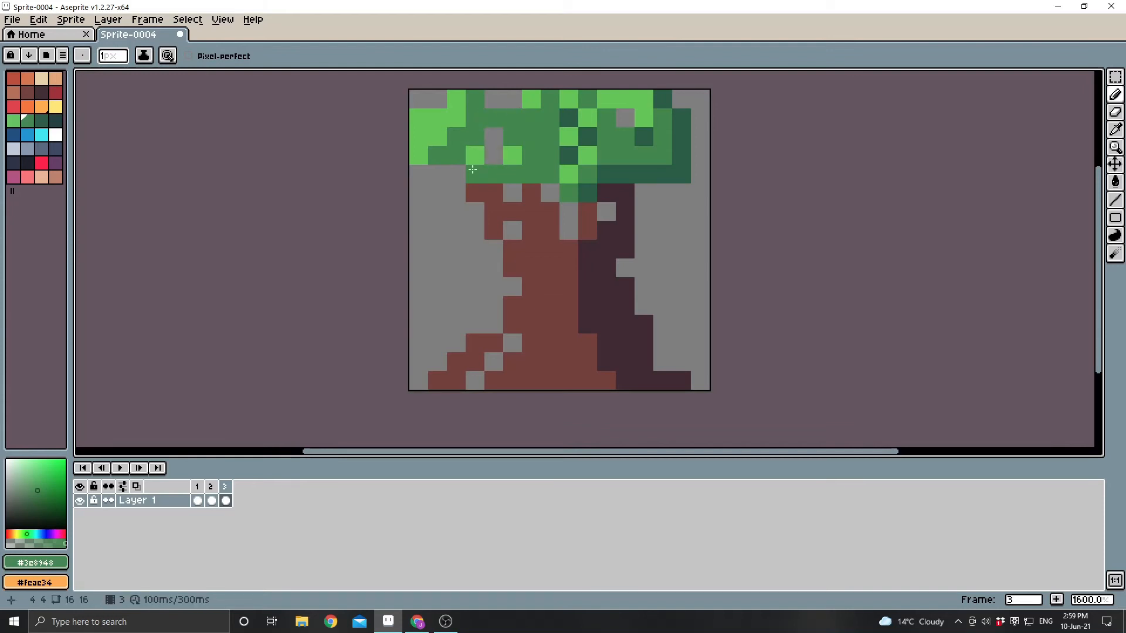
left_click(123, 468)
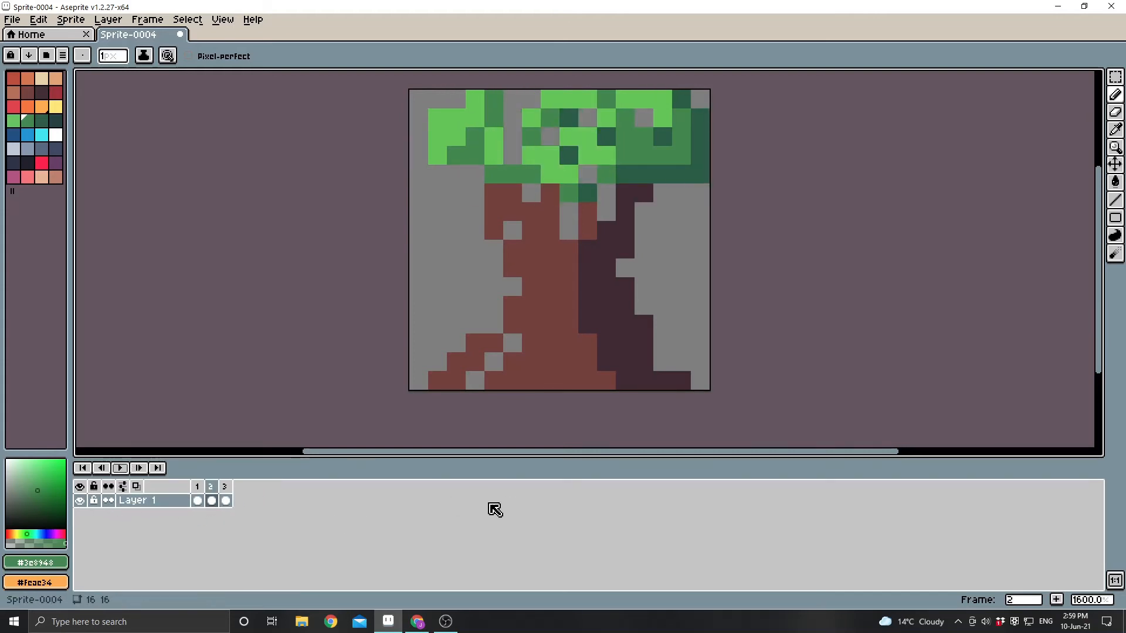
Add frame 4 as a copy of frame 3.
left_click(226, 500)
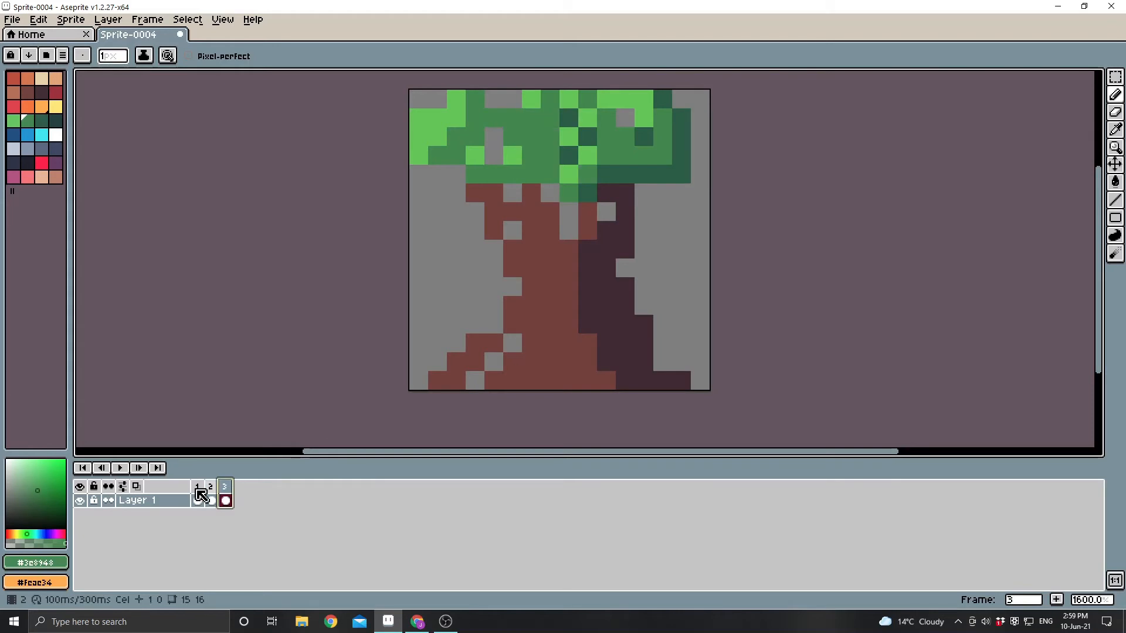
right_click(227, 485)
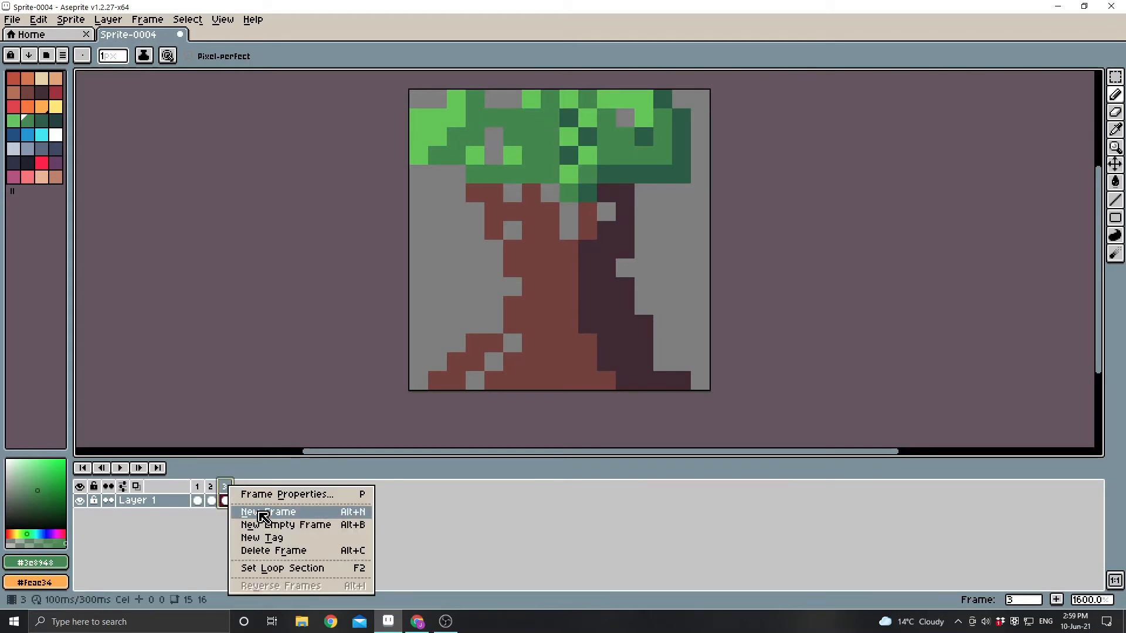
left_click(251, 510)
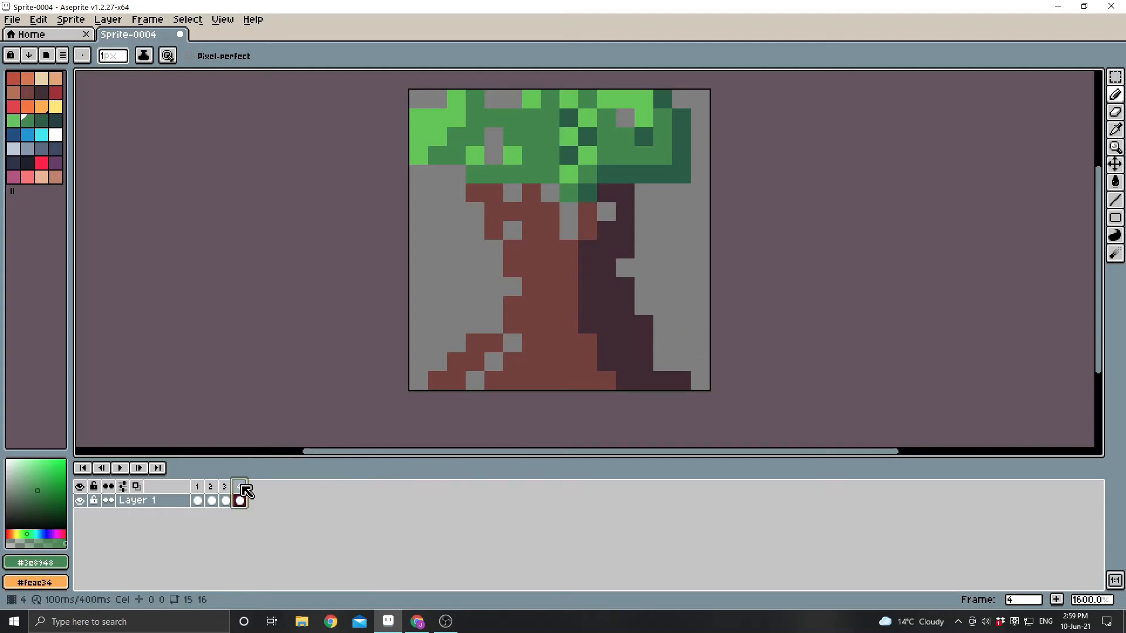
Add frame 5 as a copy of frame 4 and rotate the whole tree clockwise so it starts tipping over.
key("q")
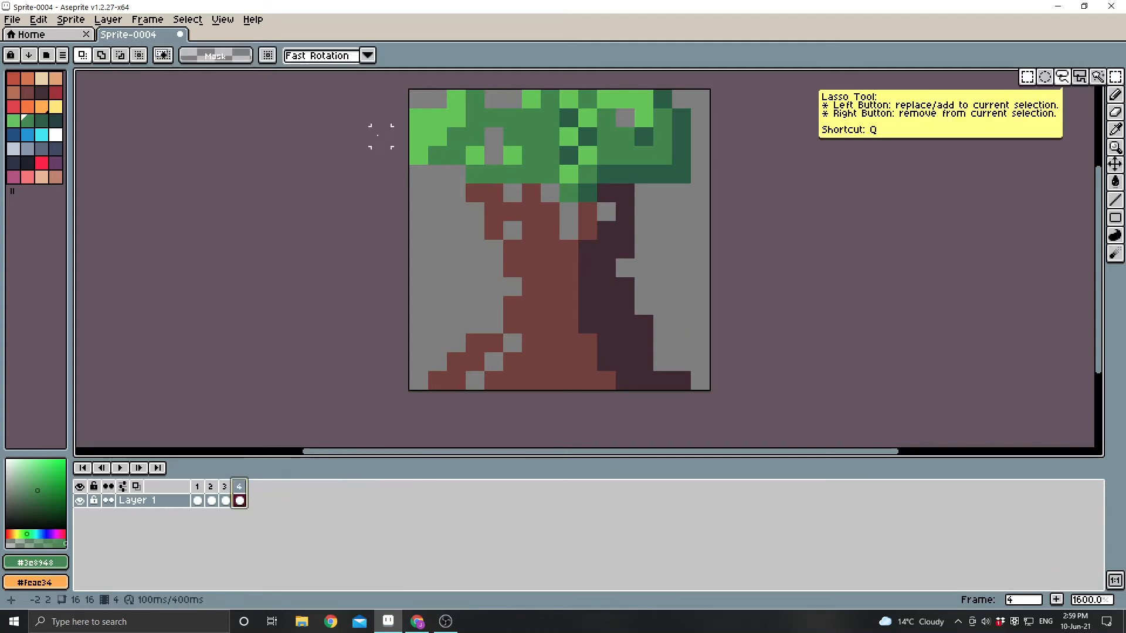
right_click(239, 486)
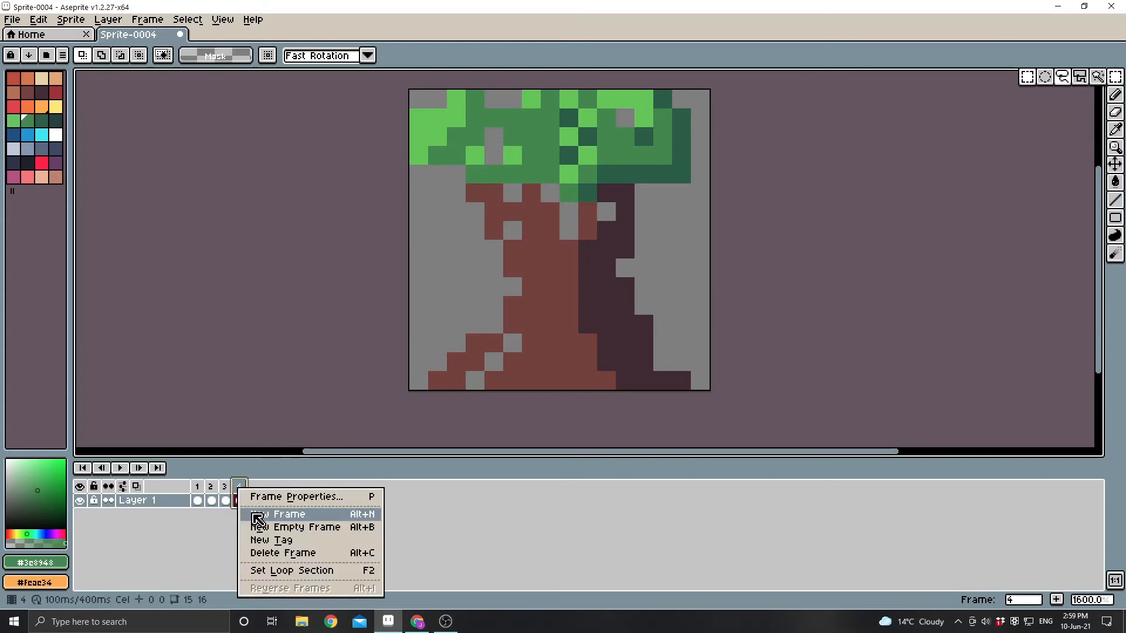
left_click(251, 512)
left_click_drag(411, 92, 811, 416)
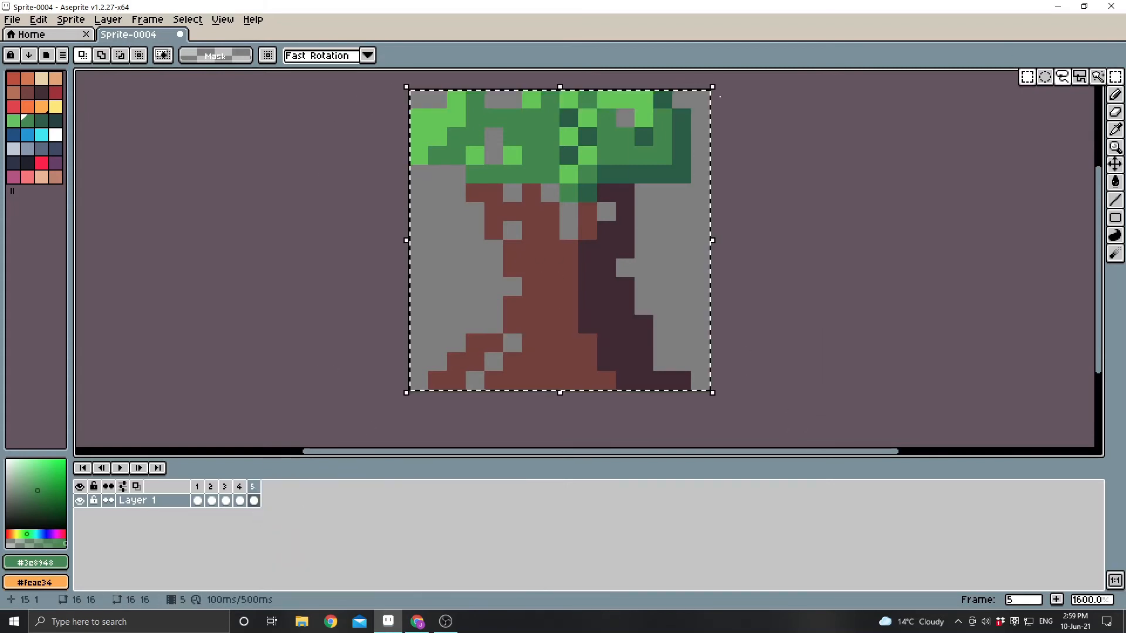
left_click_drag(716, 85, 740, 234)
Add frame 6 as a copy of frame 5, rotate the tree about 43° further clockwise and move it slightly down.
right_click(254, 488)
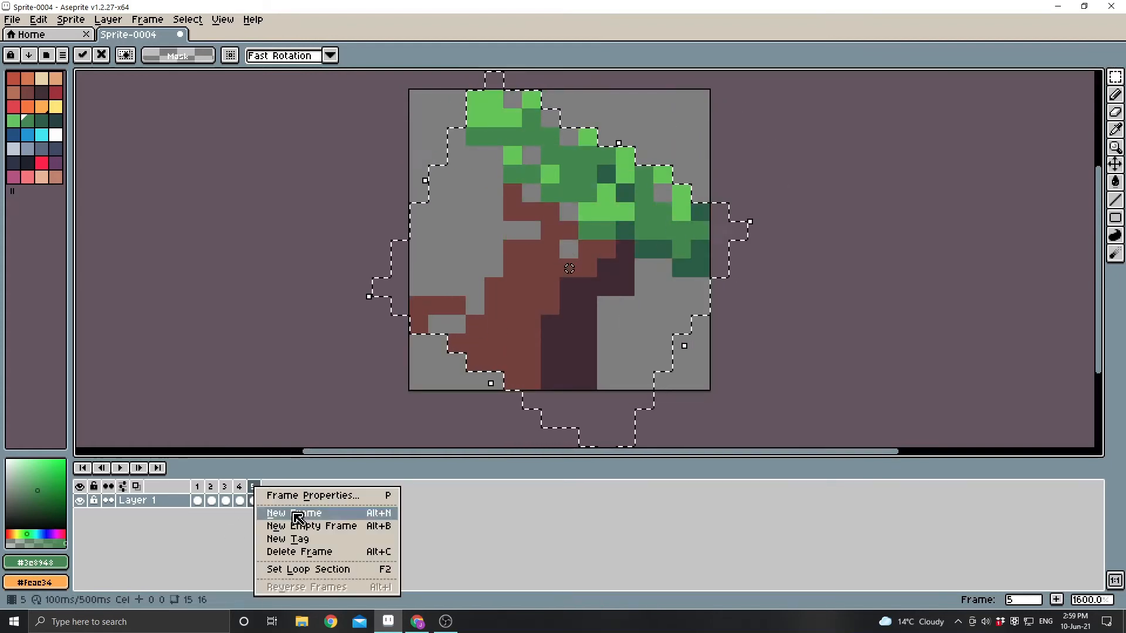
left_click(297, 513)
left_click_drag(755, 272, 741, 430)
left_click_drag(625, 303, 628, 328)
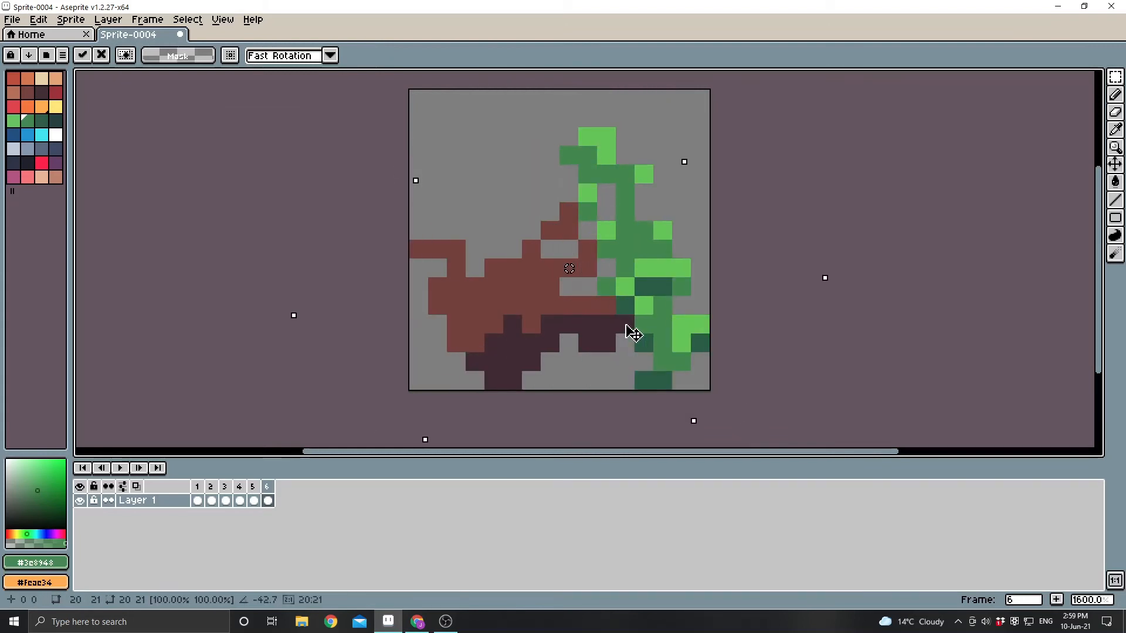
Add frame 7 as a copy of frame 6, rotate the tree about 29° further clockwise and lower it to the ground.
right_click(273, 491)
left_click(299, 514)
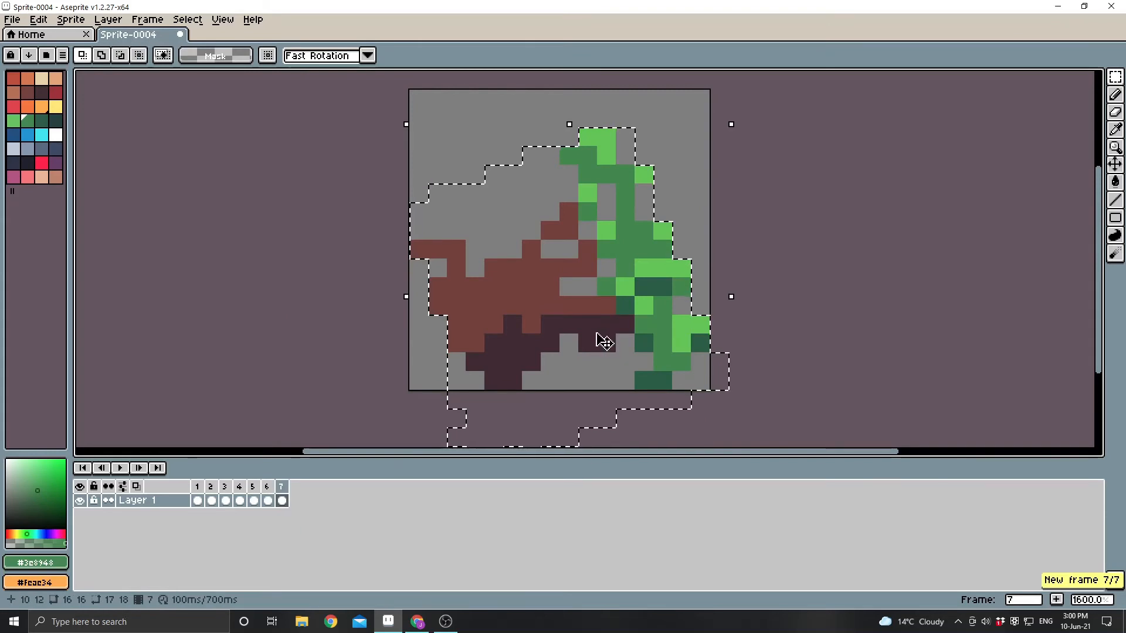
left_click_drag(739, 120, 784, 238)
left_click_drag(590, 253, 592, 311)
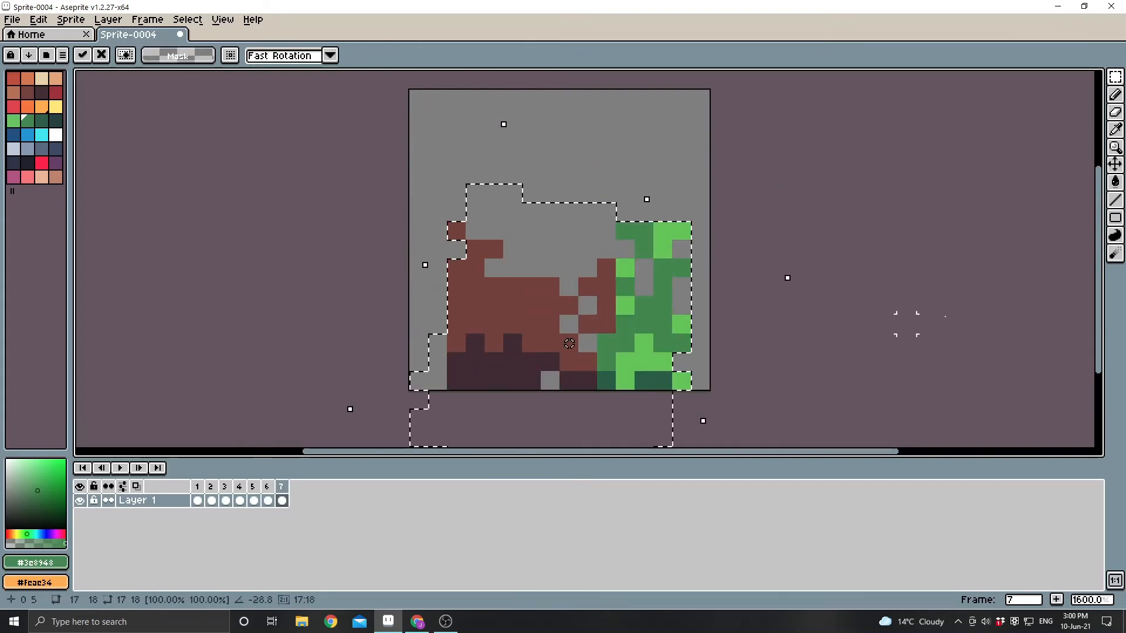
left_click(904, 322)
Step through frames 4 to 7 to review the falling tree.
left_click(243, 487)
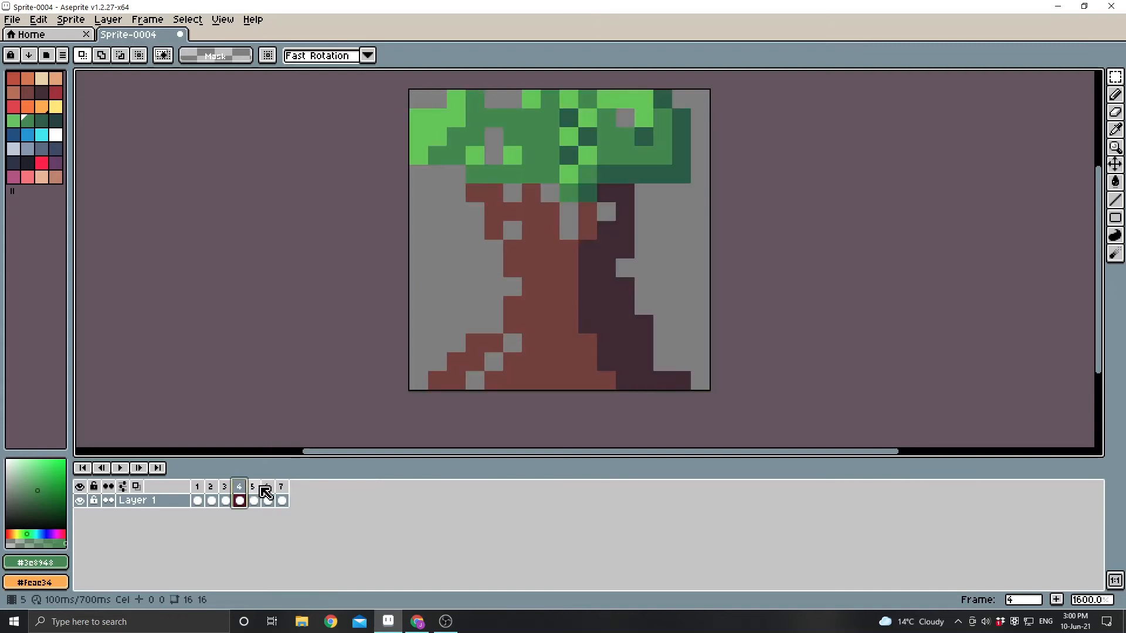
left_click(258, 488)
left_click(267, 487)
left_click(283, 487)
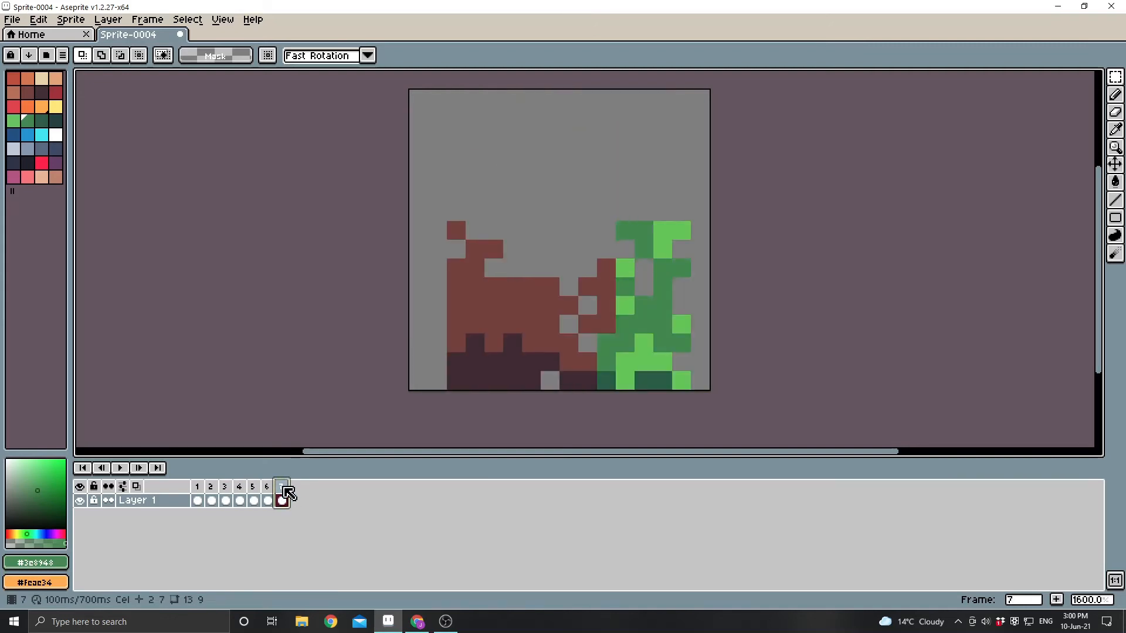
Tag frames 4 to 7 with the name "fall".
left_click(242, 487)
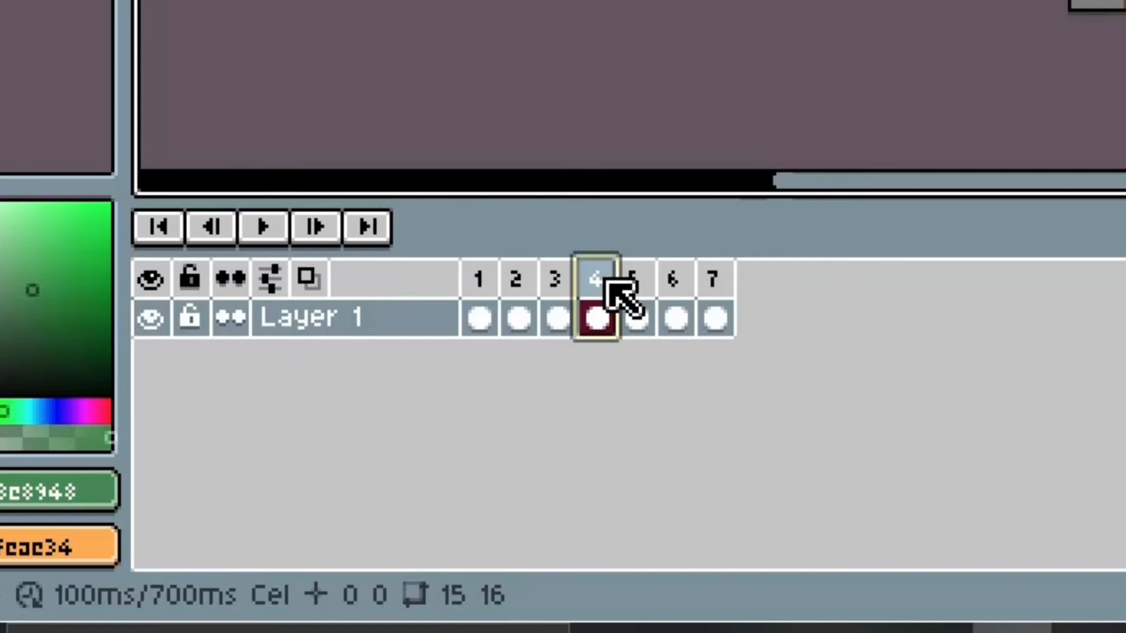
left_click(719, 282, "shift")
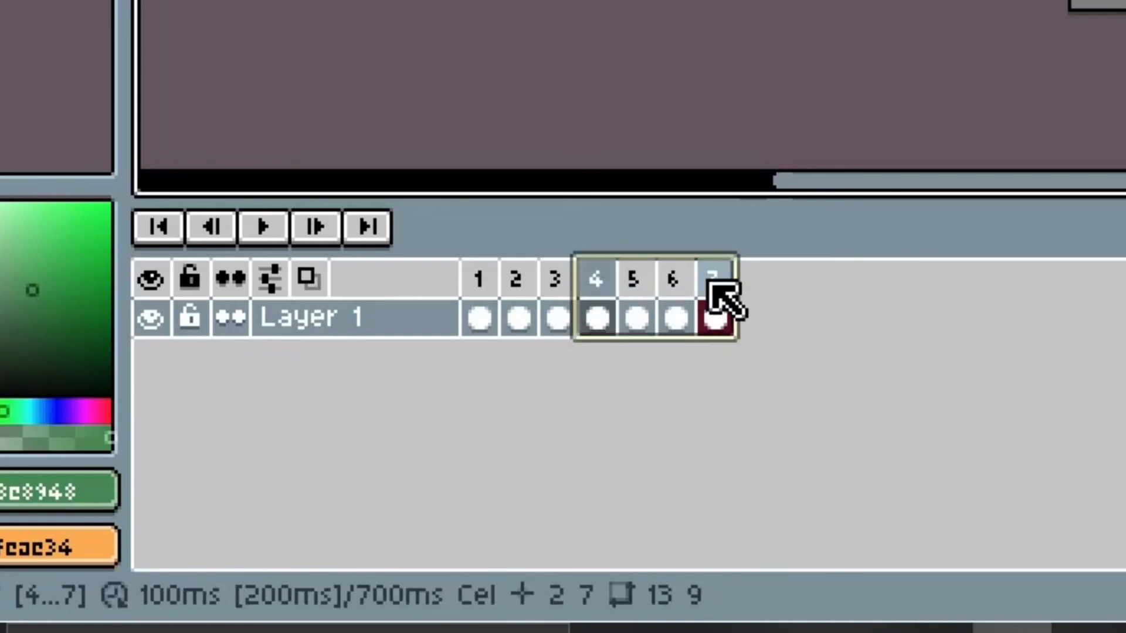
right_click(711, 284)
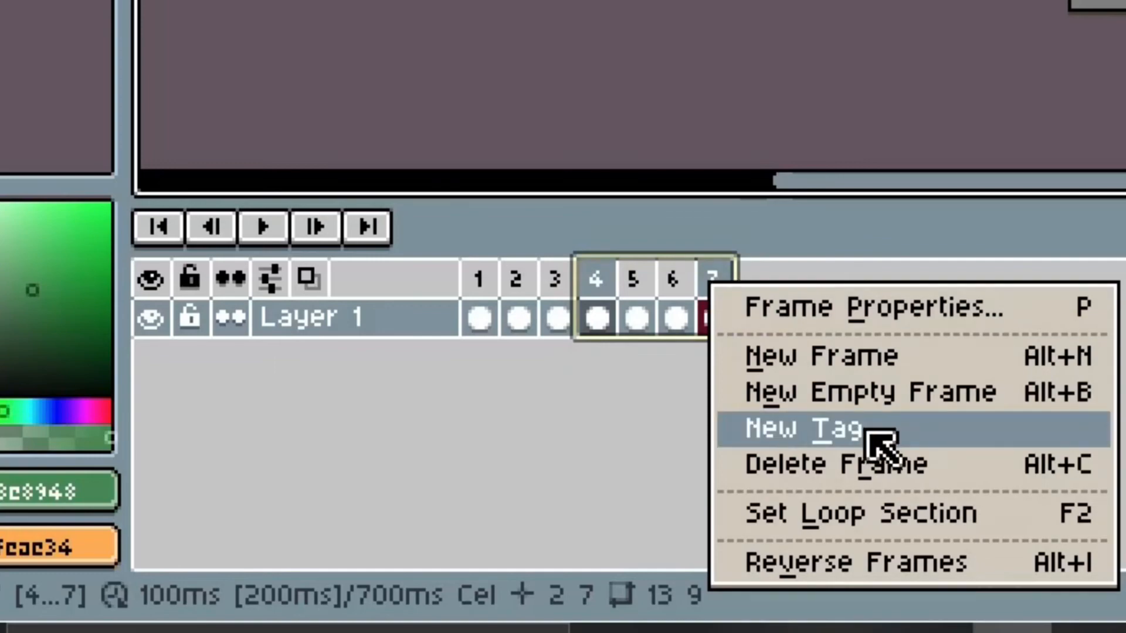
left_click(869, 435)
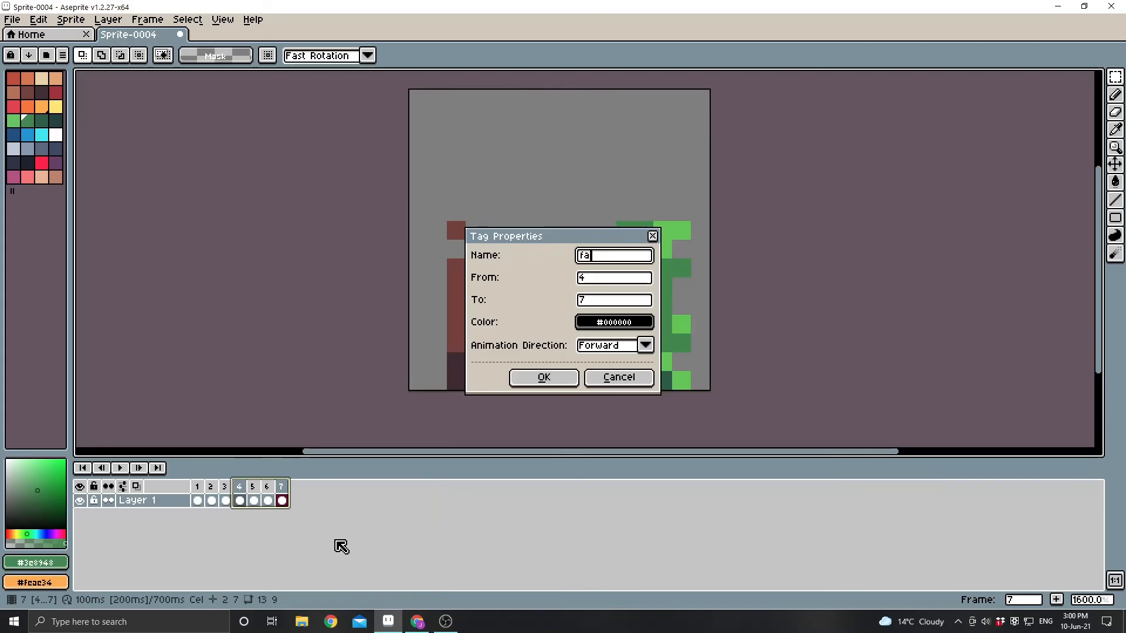
left_click(531, 378)
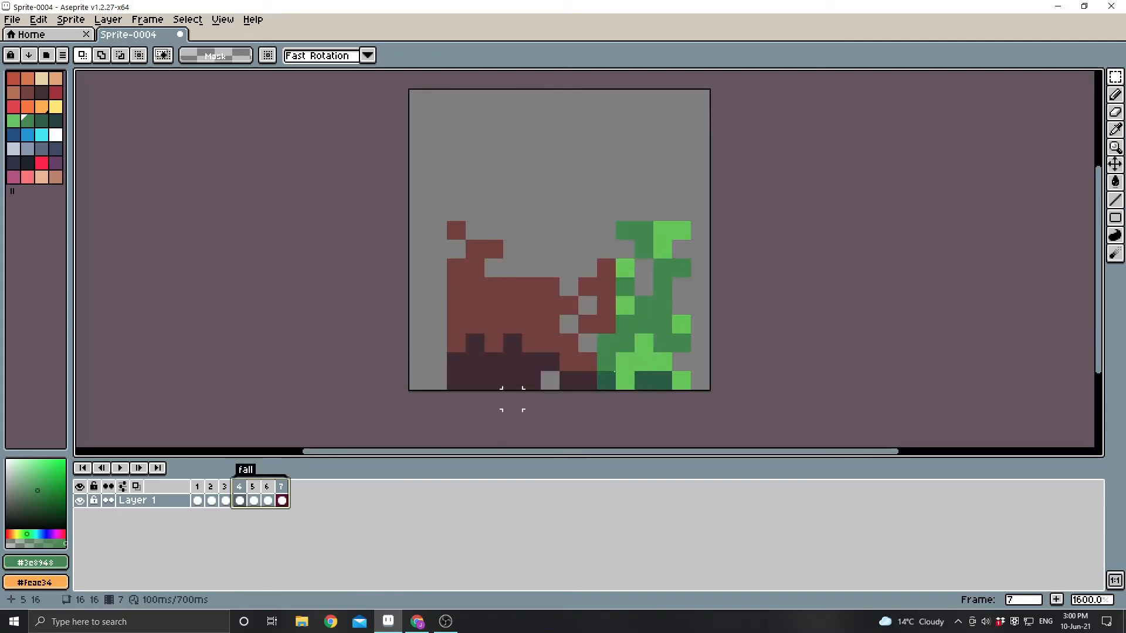
Tag frames 1 to 3 with the name "wind".
left_click_drag(197, 500, 228, 492)
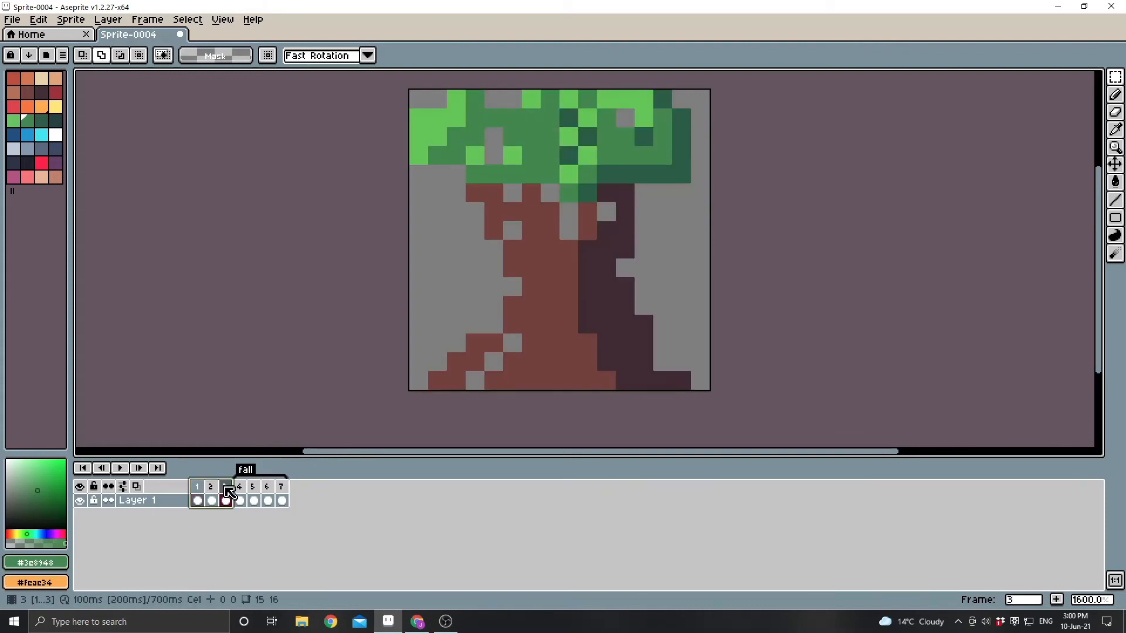
right_click(229, 493)
left_click(278, 539)
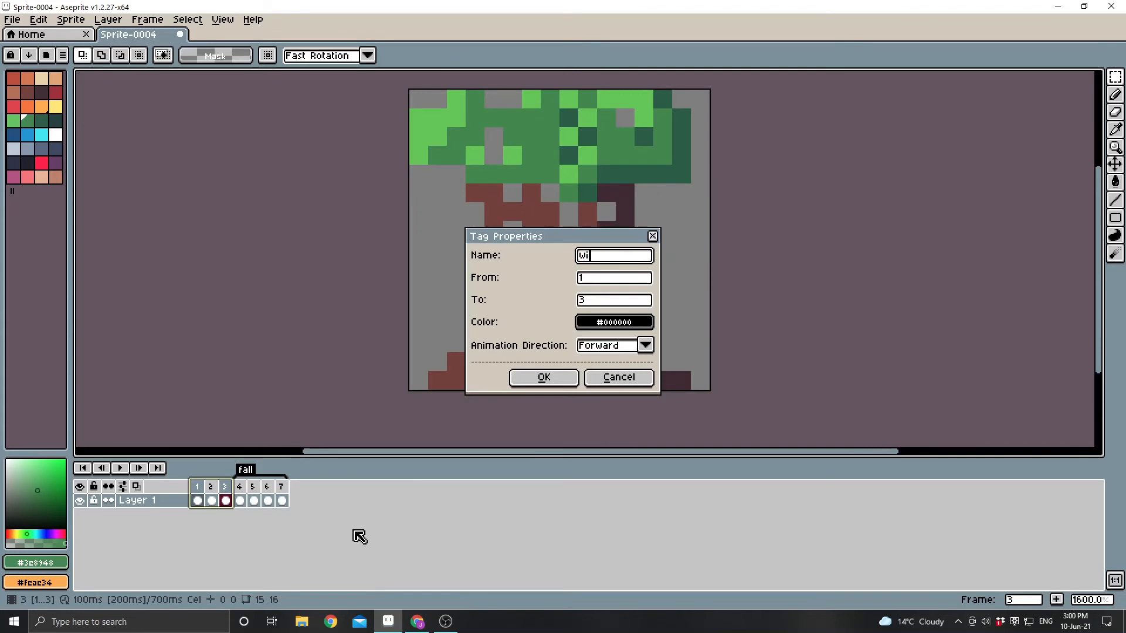
left_click(542, 378)
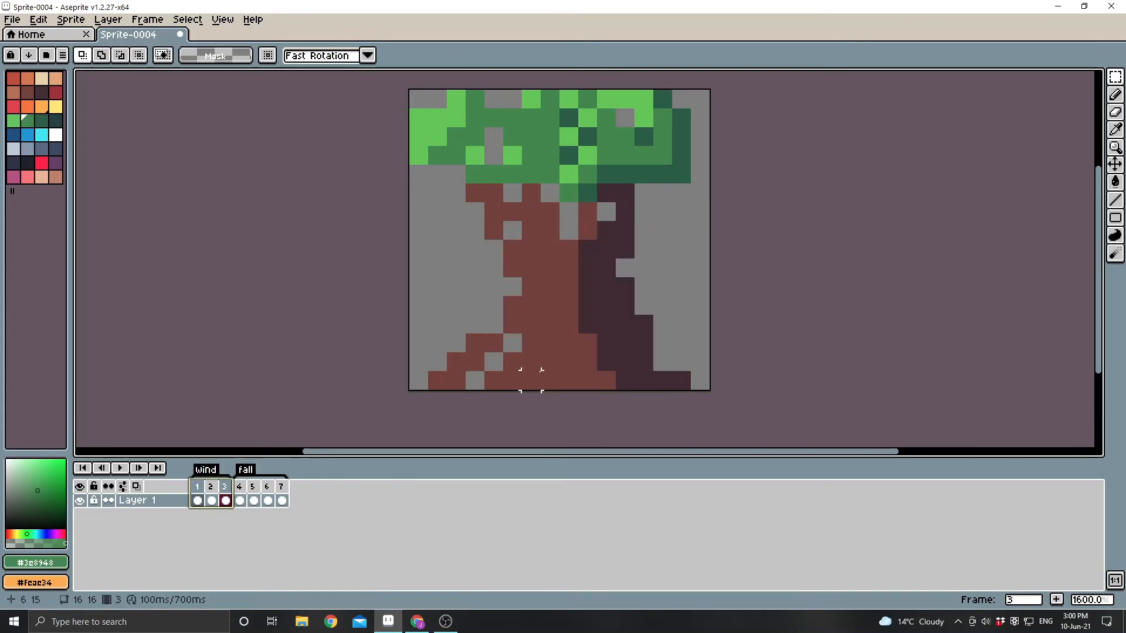
Play the wind animation from frame 1 and the fall animation from its own tagged frames.
left_click(209, 499)
left_click(198, 500)
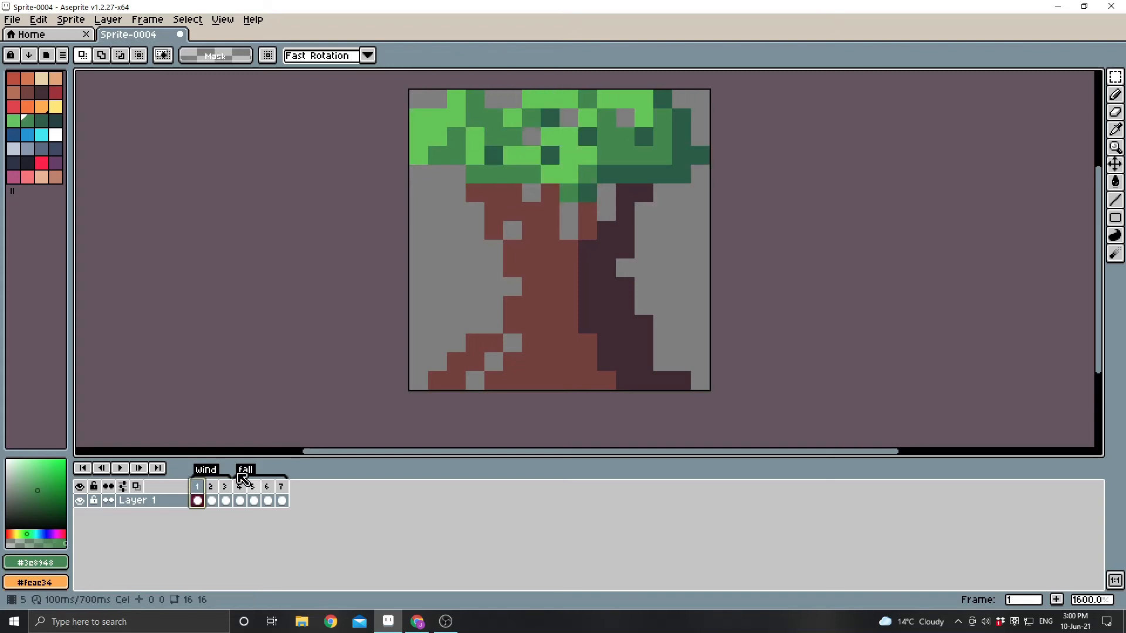
left_click(122, 471)
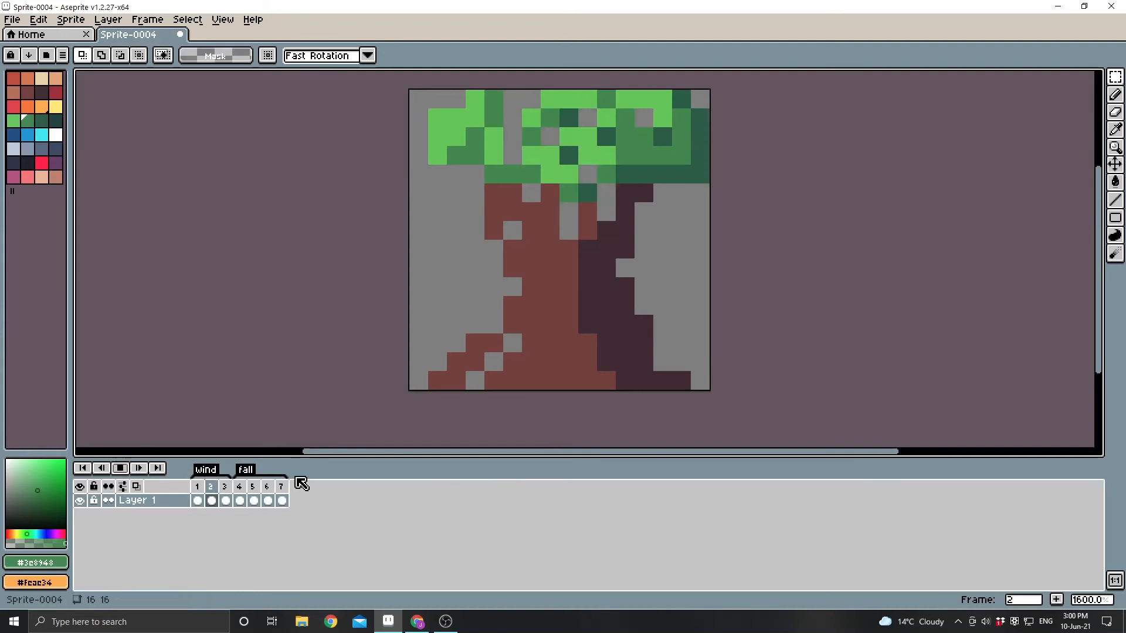
left_click(121, 468)
left_click(246, 499)
left_click(121, 468)
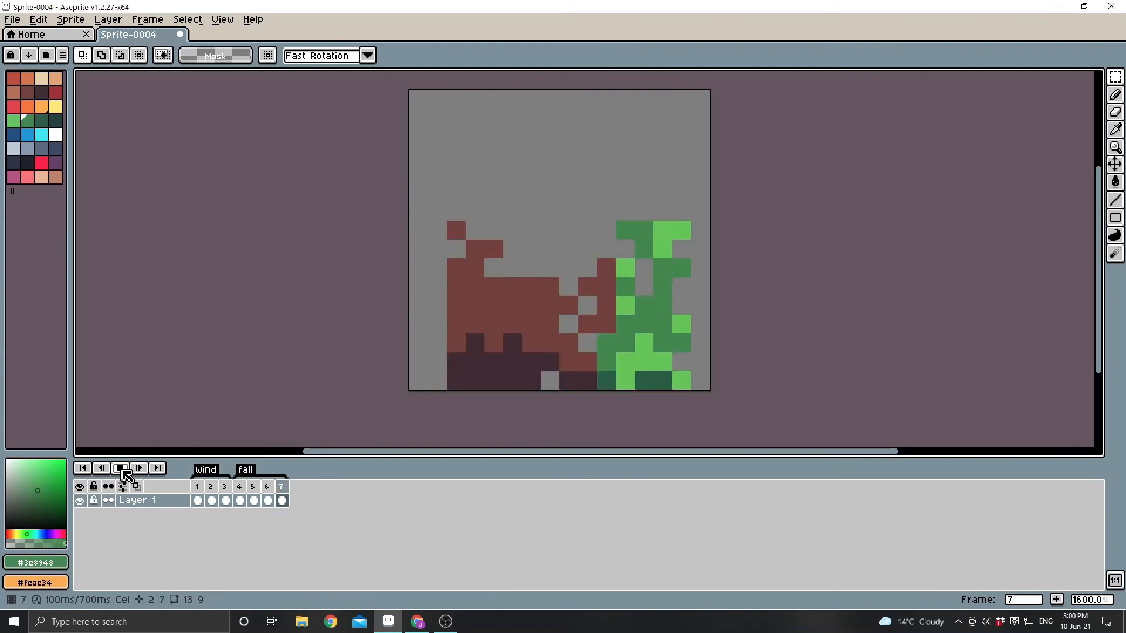
left_click(122, 469)
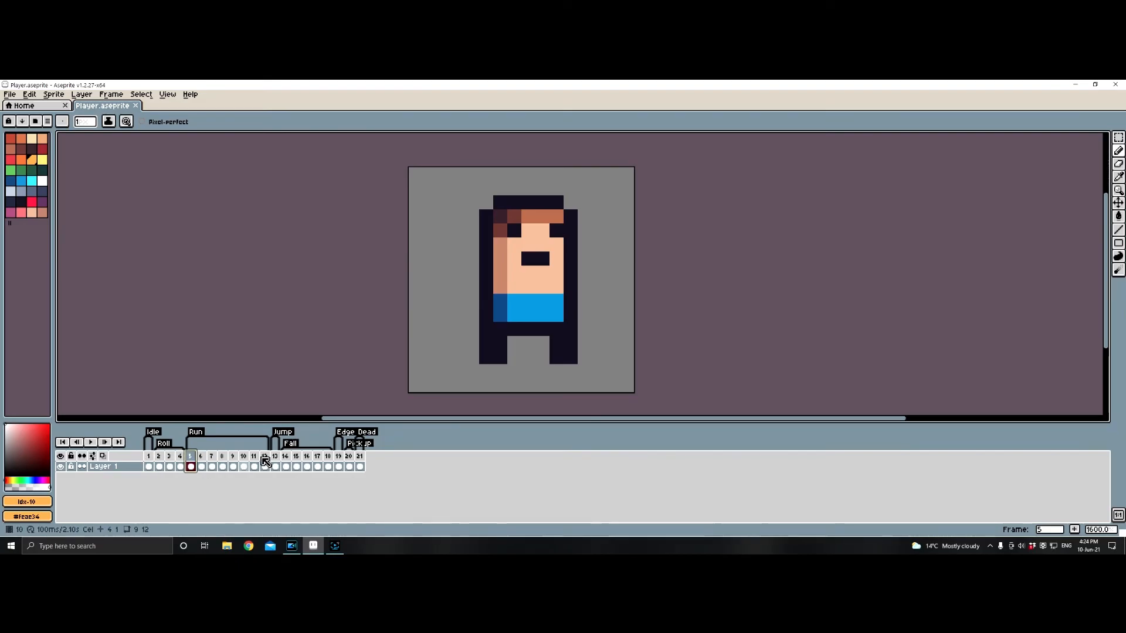
Look through frames under the different animation tags of the Player.aseprite character, including Run, Jump and Dead.
left_click(243, 460)
left_click(275, 460)
left_click(324, 461)
left_click(358, 458)
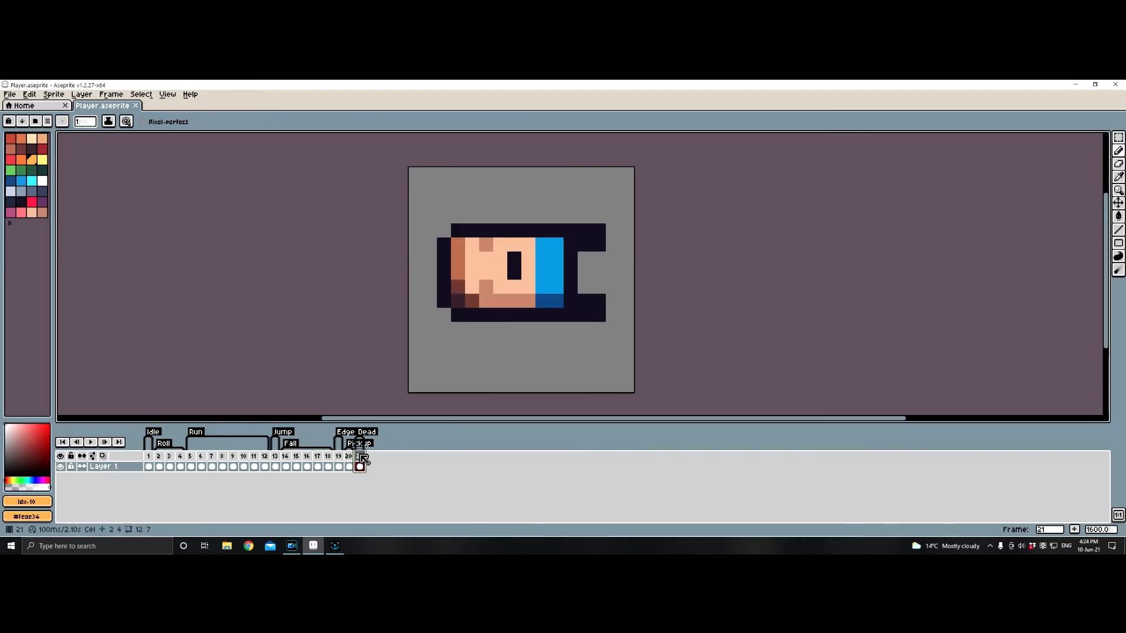
left_click(160, 460)
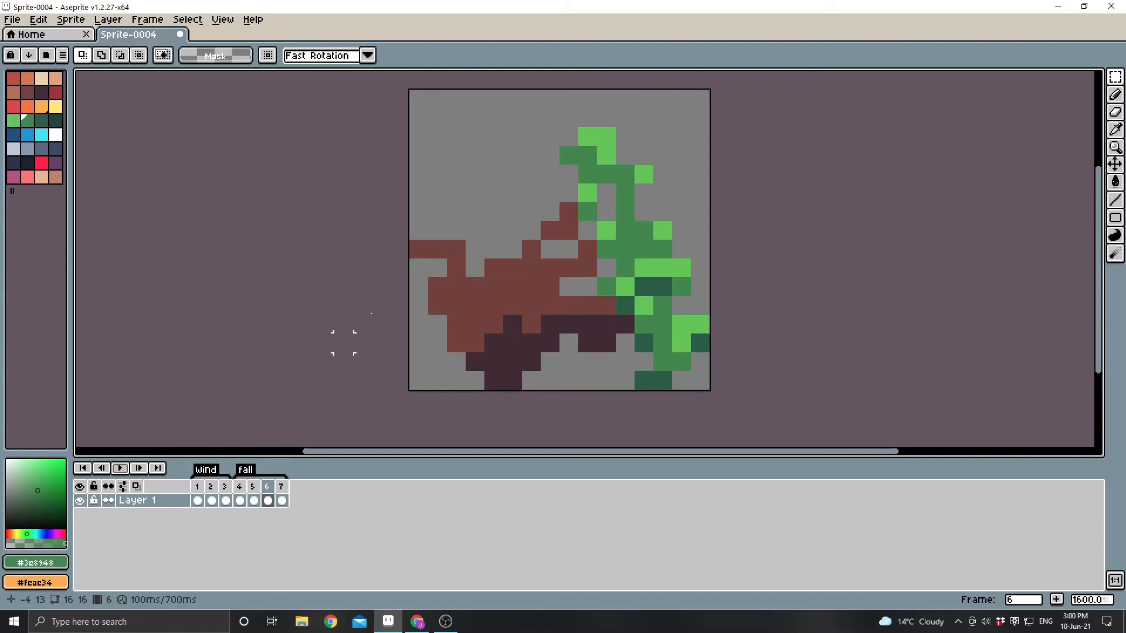
Add a new layer above the tree's Layer 1, with frame 1 active.
left_click(197, 499)
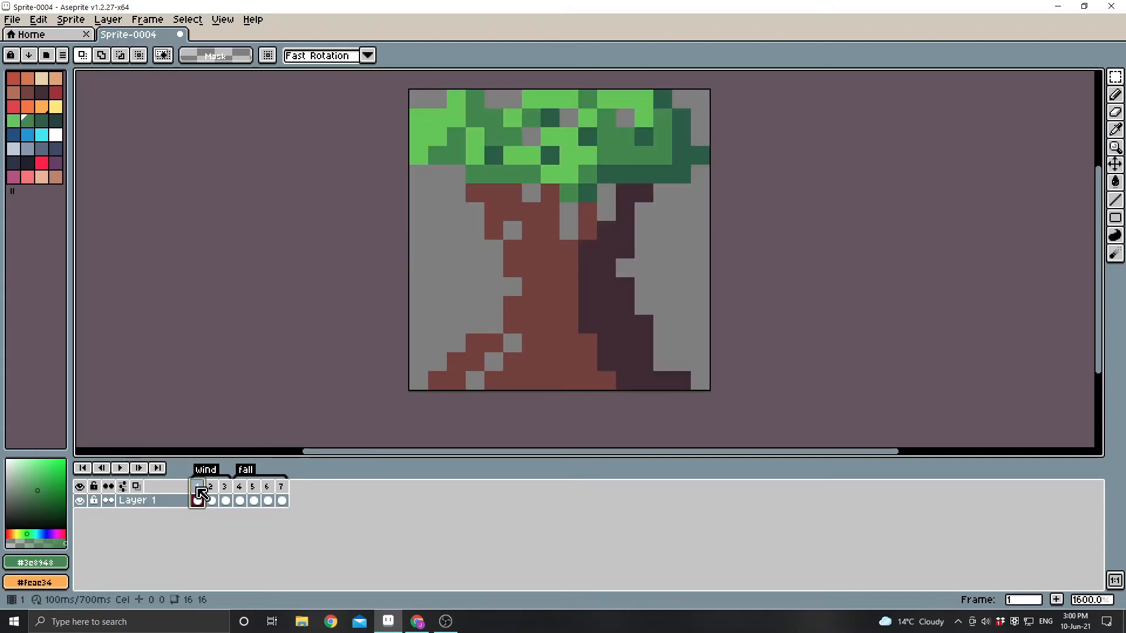
right_click(138, 501)
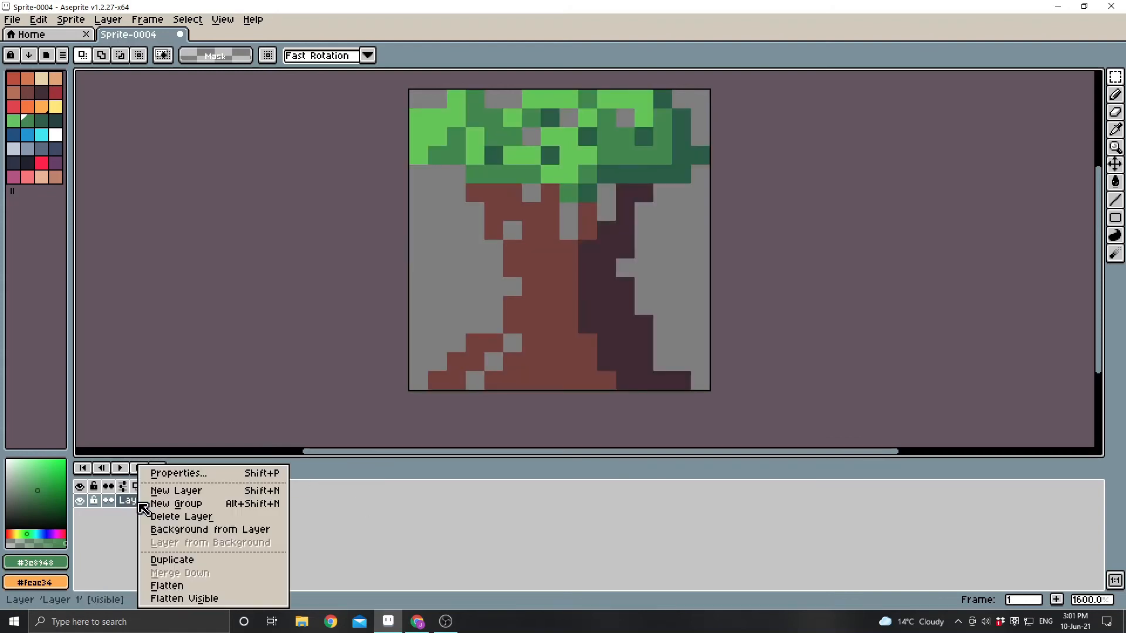
left_click(176, 492)
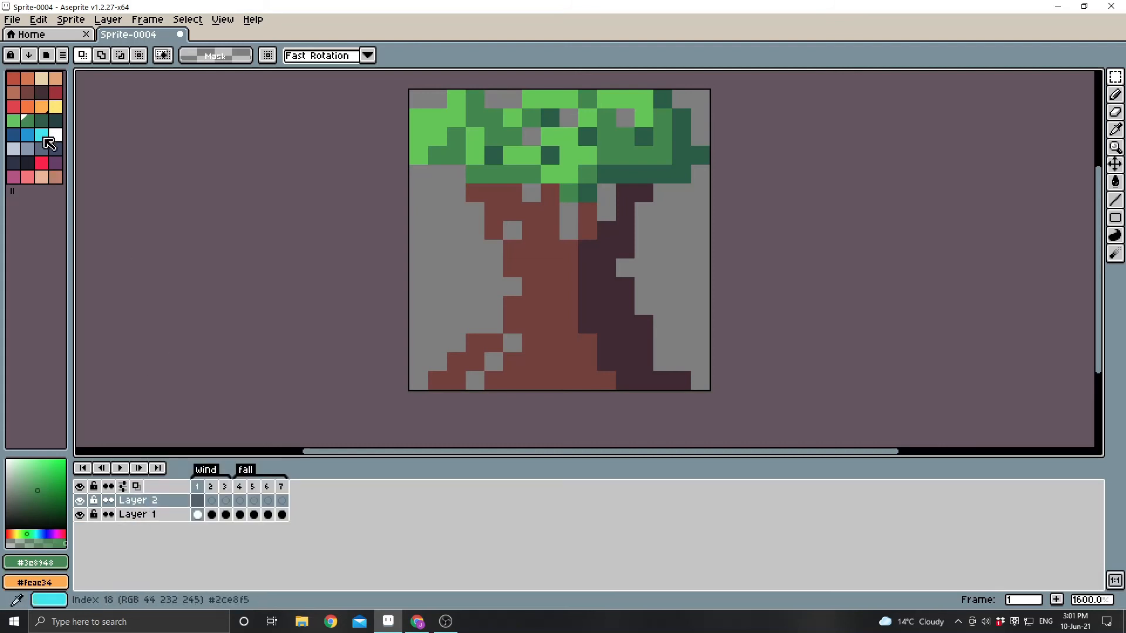
Paint three red 2 × 2 pixel fruits on Layer 2 with the Pencil, at the left, centre and right of the foliage.
left_click(42, 163)
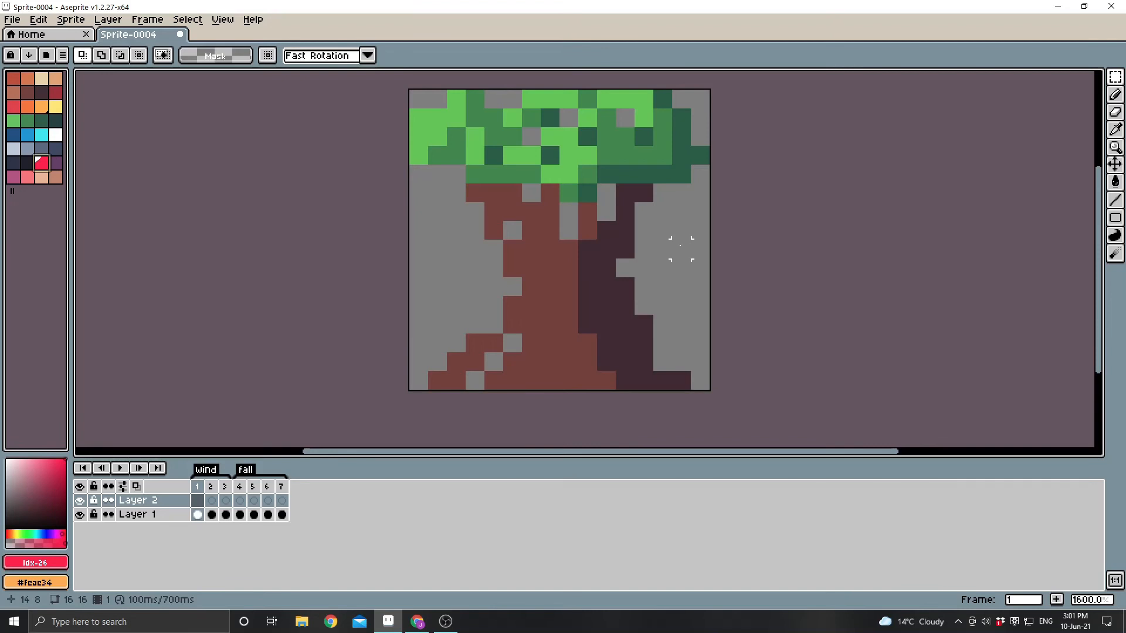
left_click(95, 516)
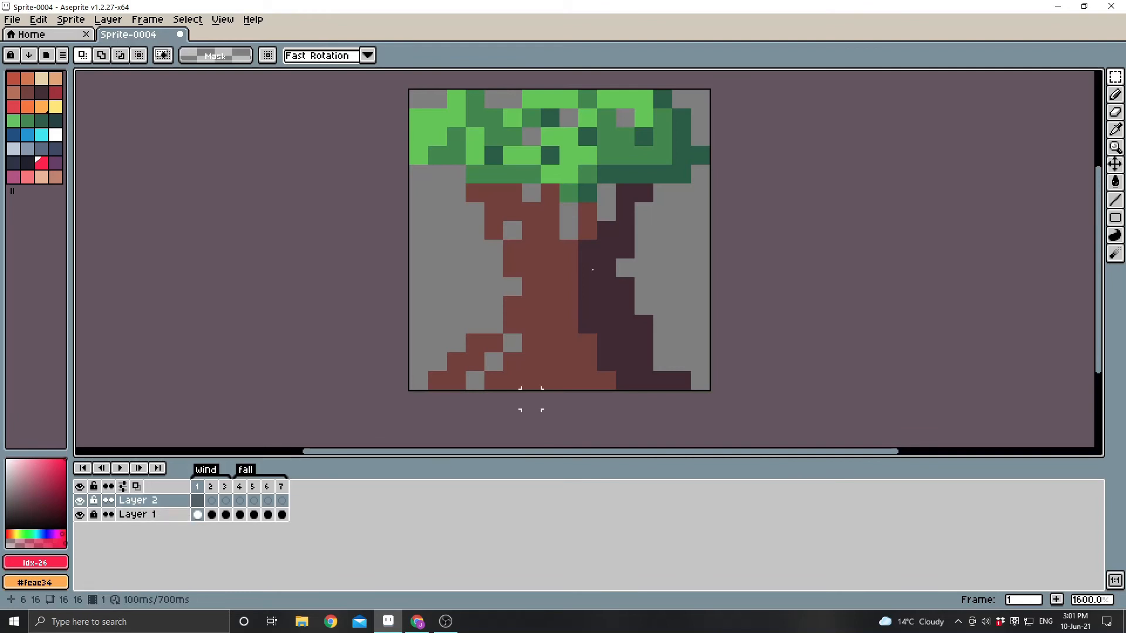
left_click_drag(437, 110, 463, 142)
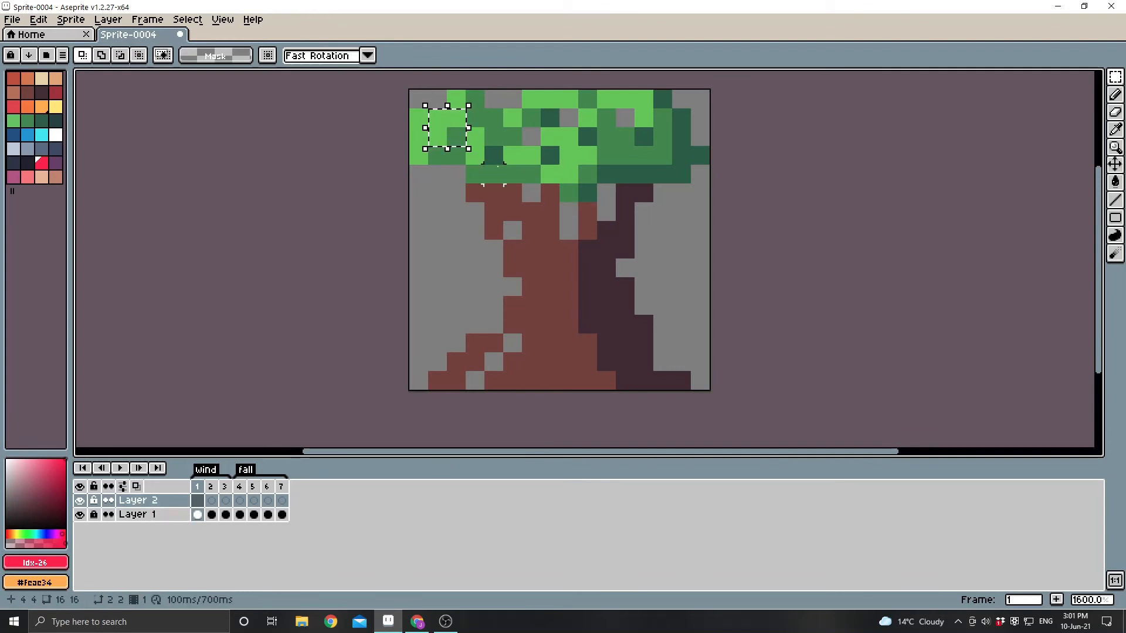
key("ctrl+d")
key("b")
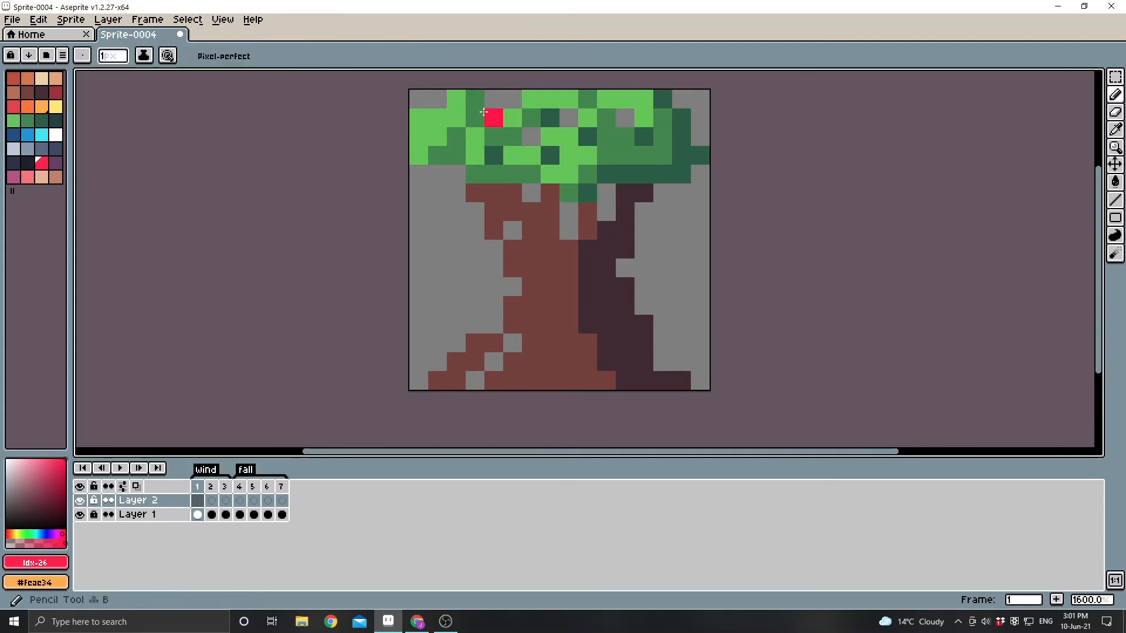
left_click_drag(438, 117, 456, 136)
left_click_drag(568, 174, 551, 193)
left_click_drag(662, 148, 643, 136)
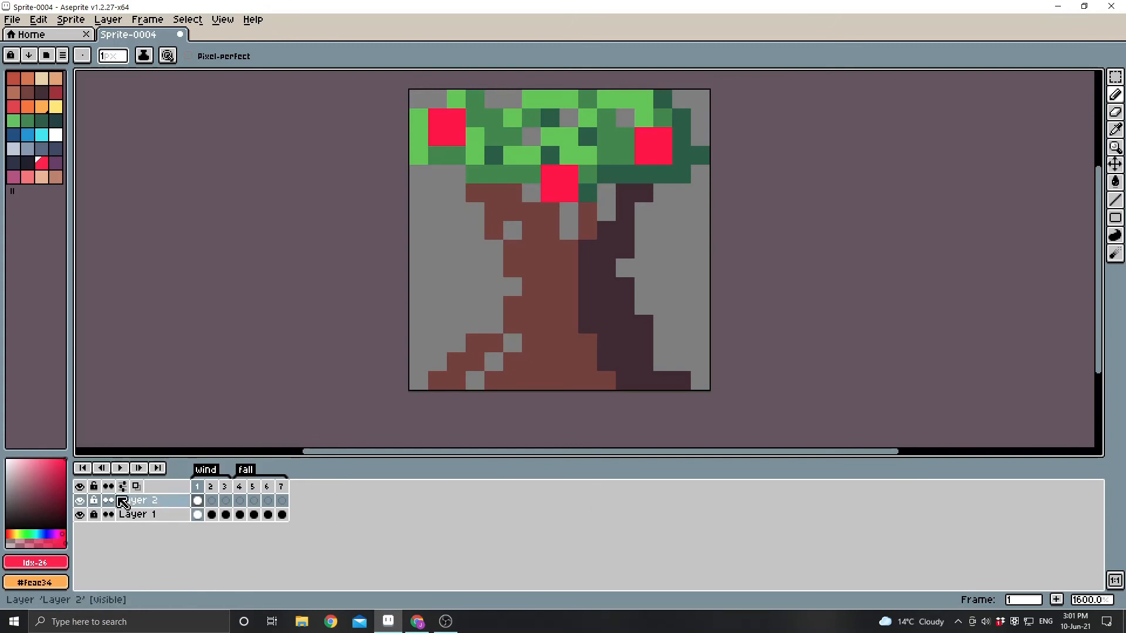
Hide the red fruit layer and add another new layer above it.
left_click(80, 501)
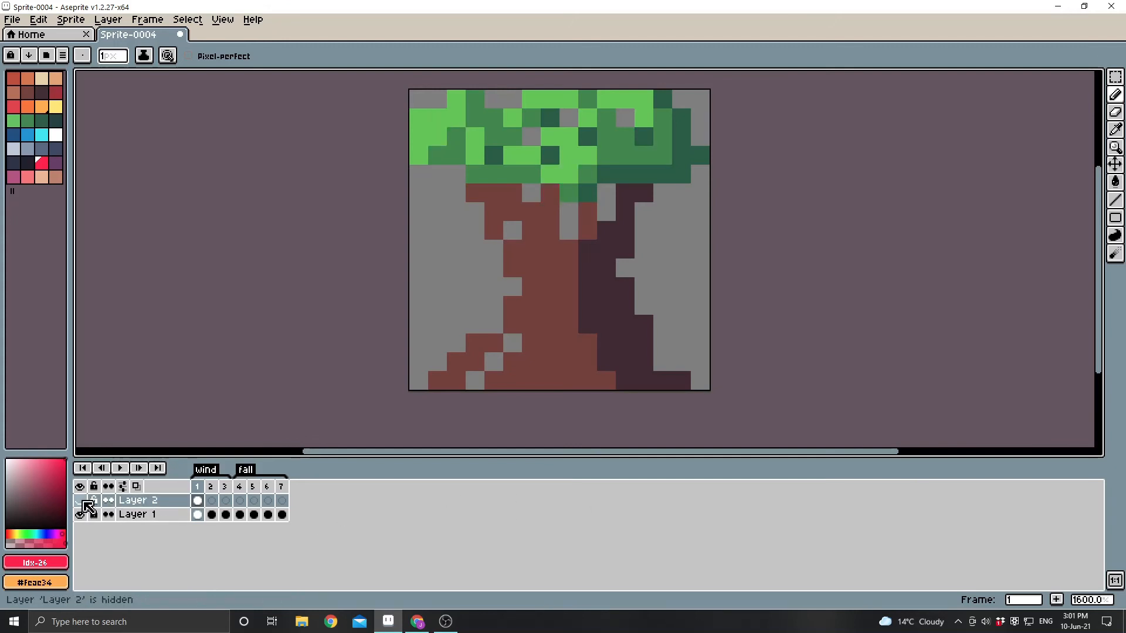
right_click(141, 502)
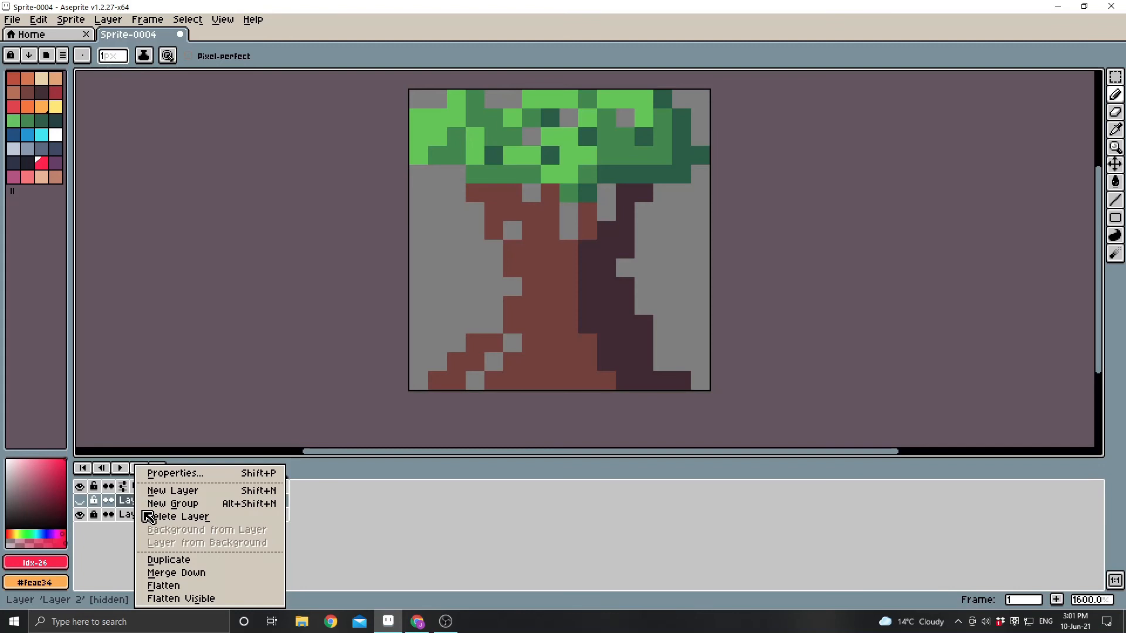
left_click(150, 493)
Paint three orange (#feae34) fruits on Layer 3, at the foliage's left, its lower middle and its top middle.
left_click(42, 107)
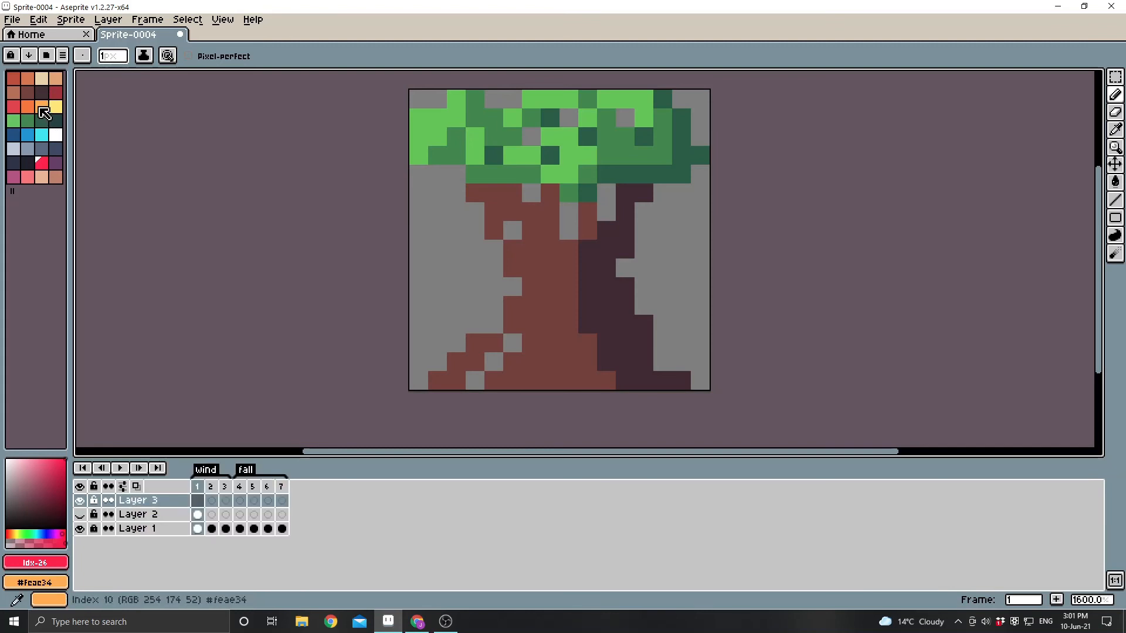
left_click_drag(456, 138, 437, 141)
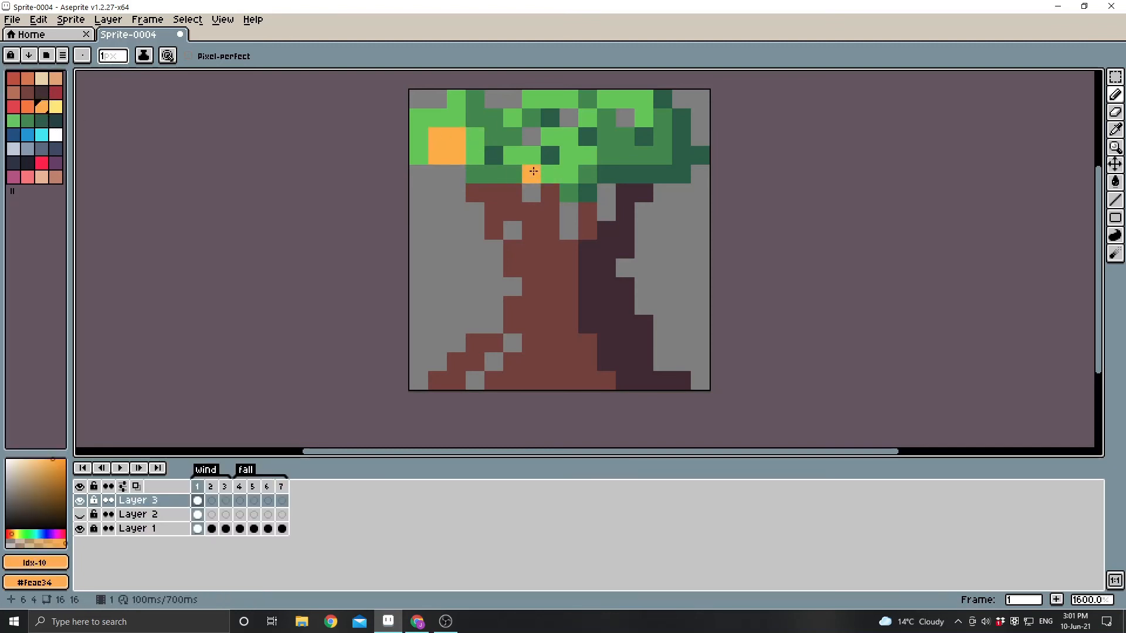
left_click_drag(531, 173, 549, 174)
mouse_move(550, 99)
left_mouse_down()
mouse_move(563, 130)
mouse_move(550, 117)
left_mouse_up()
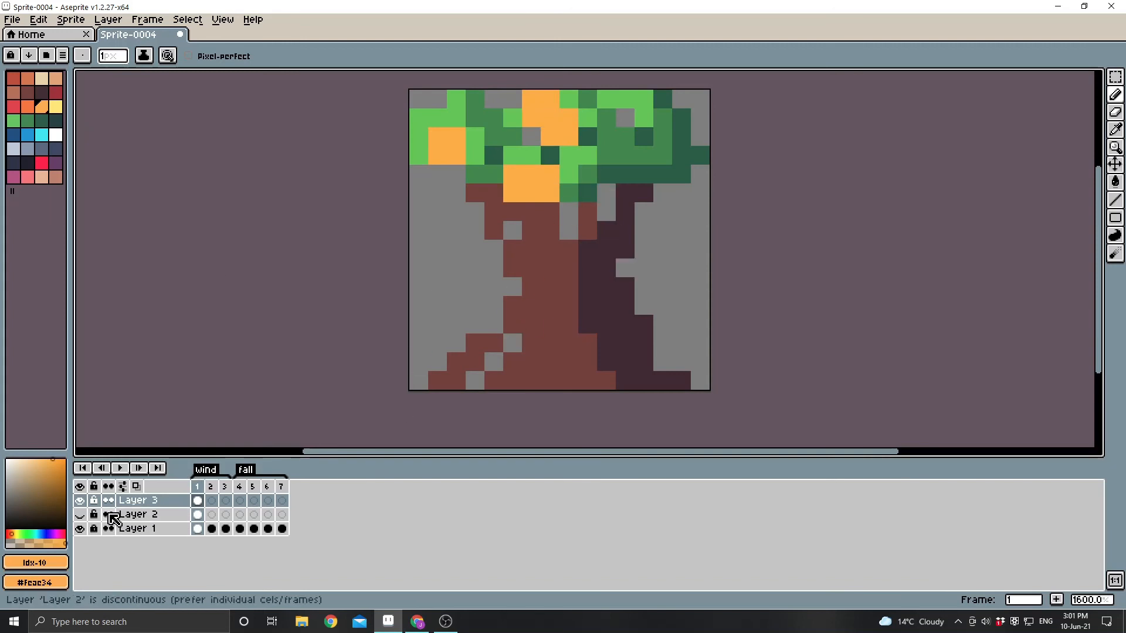
Alternate the visibility of the red and orange fruit layers to compare the tree variants, ending with both layers hidden.
left_click(81, 515)
left_click(81, 502)
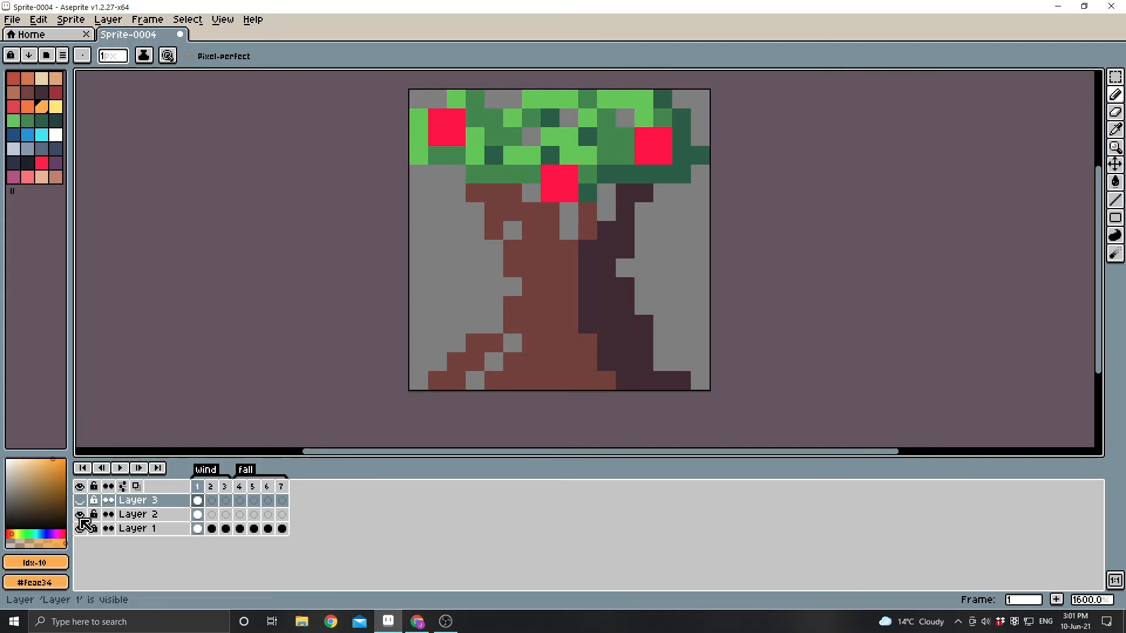
left_click(80, 515)
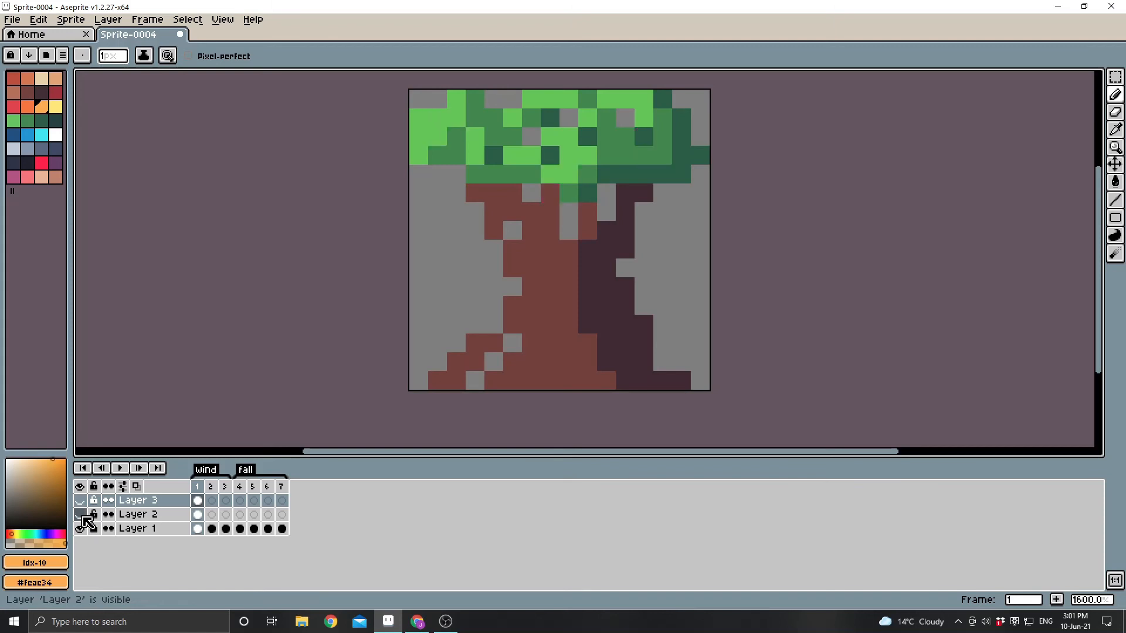
left_click(80, 501)
left_click(80, 514)
left_click(80, 501)
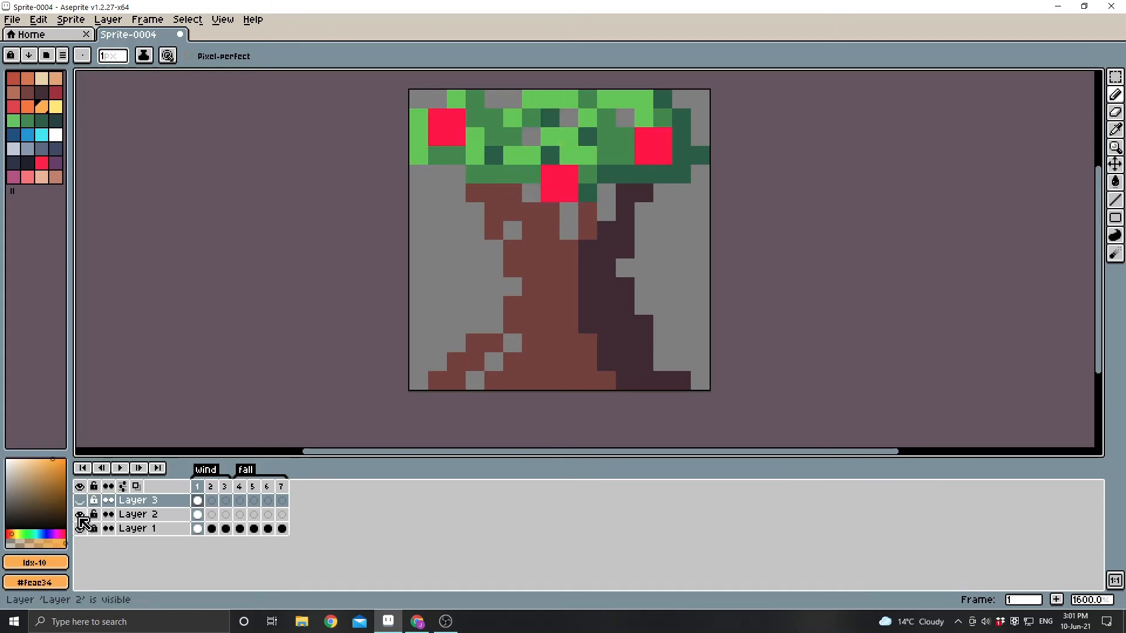
left_click(80, 514)
left_click(81, 501)
left_click(80, 501)
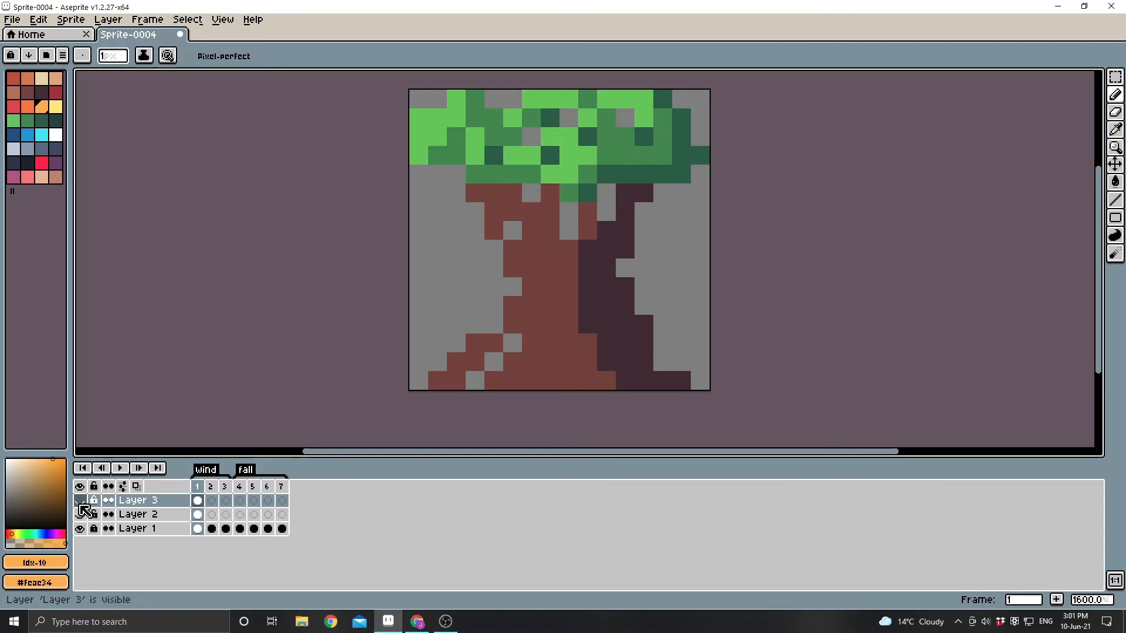
left_click(80, 514)
left_click(80, 514)
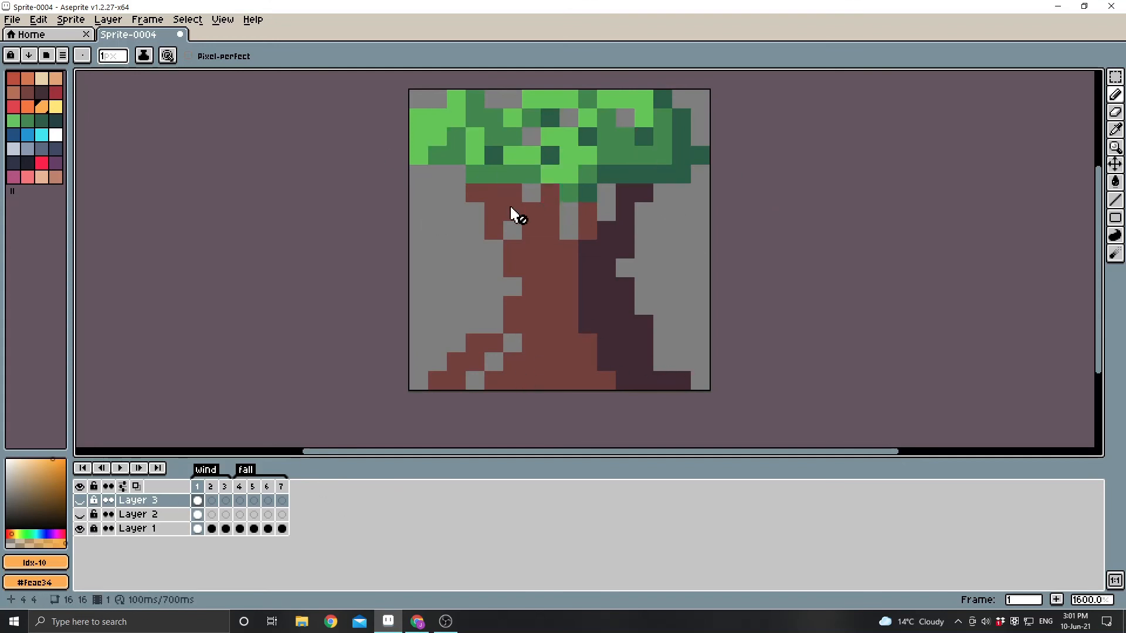
Examine the file export settings for Sprite-0004.gif, including the frame range and tag choices, and leave without exporting.
left_click(262, 174)
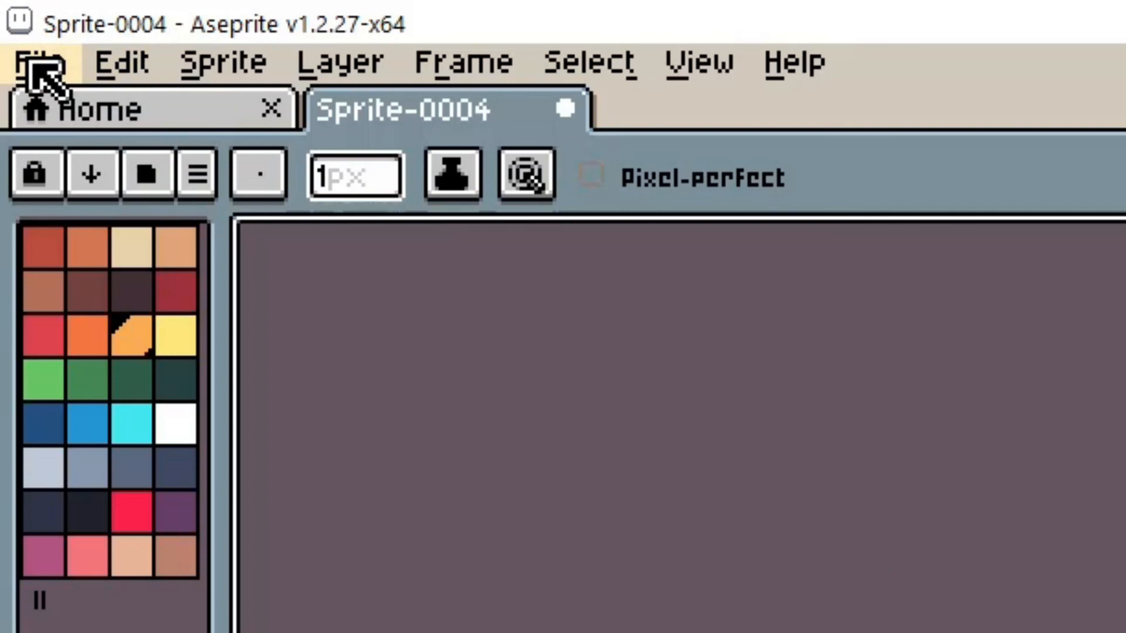
left_click(44, 67)
left_click(161, 329)
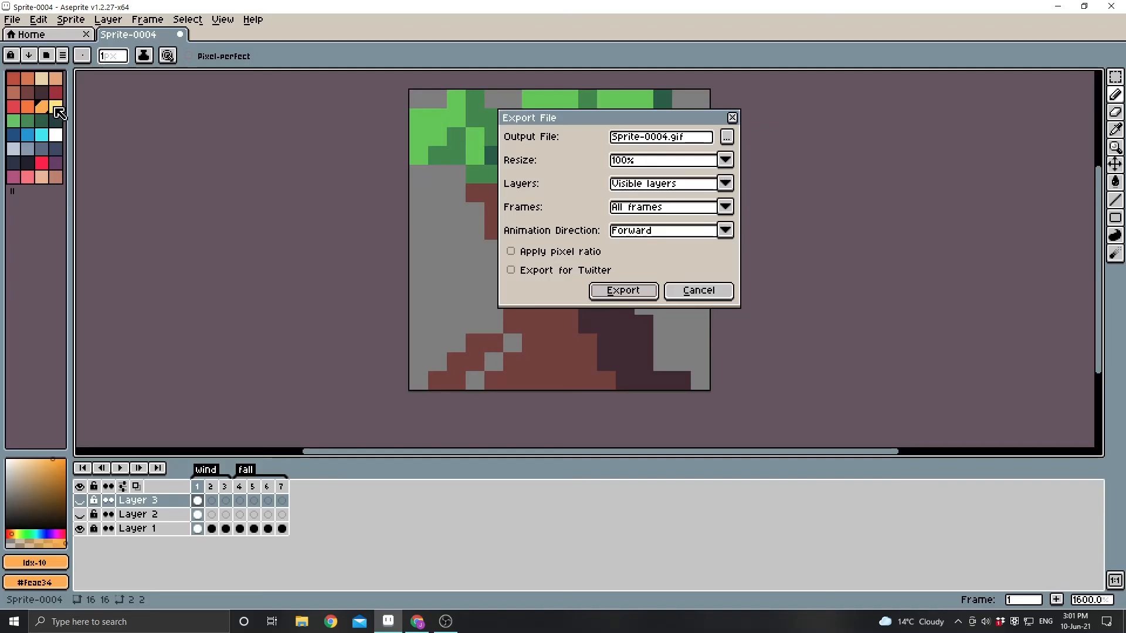
left_click(726, 207)
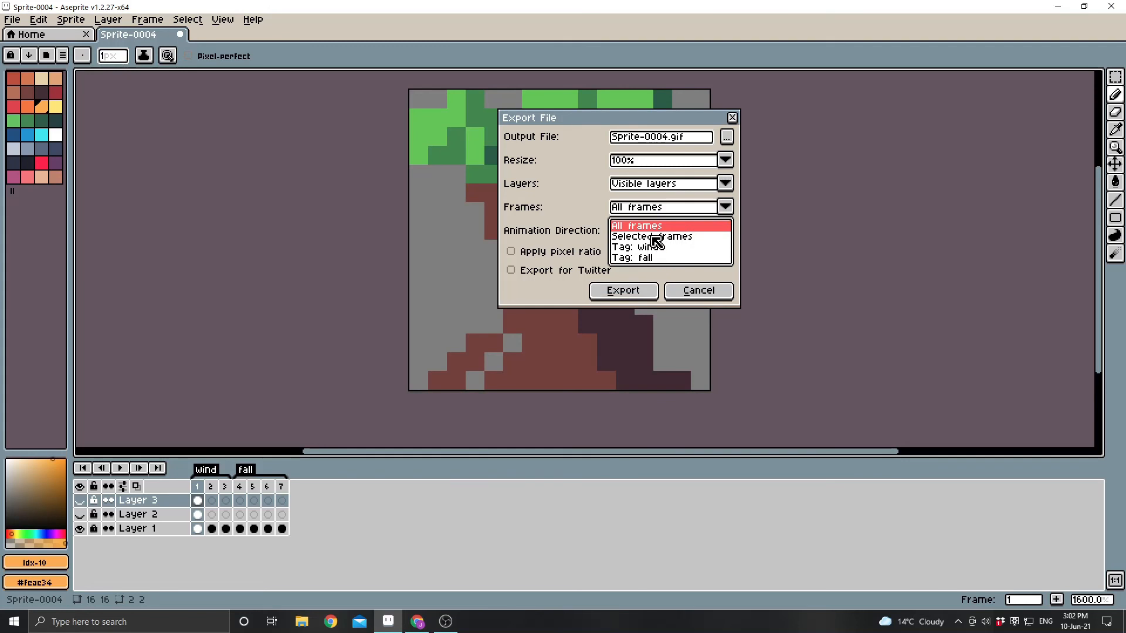
left_click(713, 225)
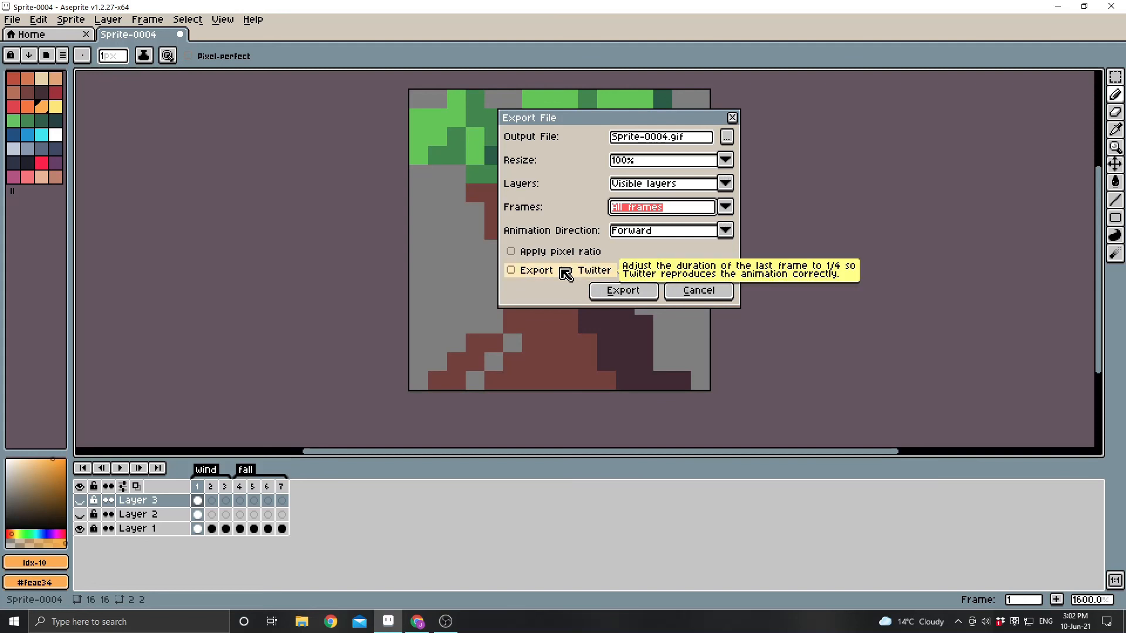
left_click(676, 289)
Examine the sprite sheet export's layout, output and border settings, and leave without exporting.
left_click(12, 19)
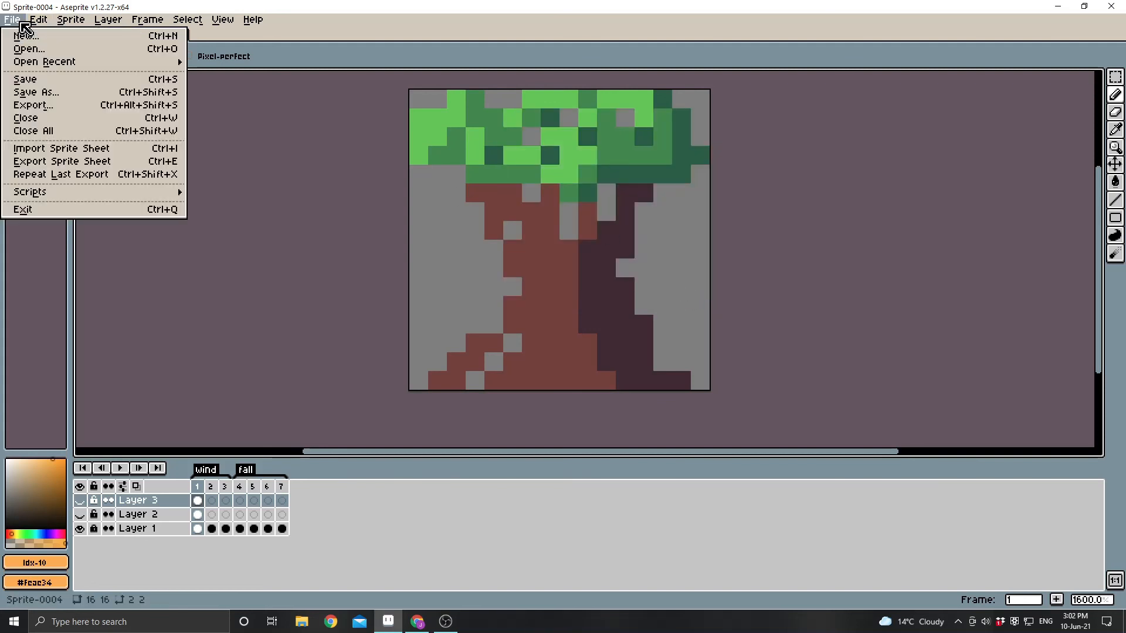
left_click(54, 162)
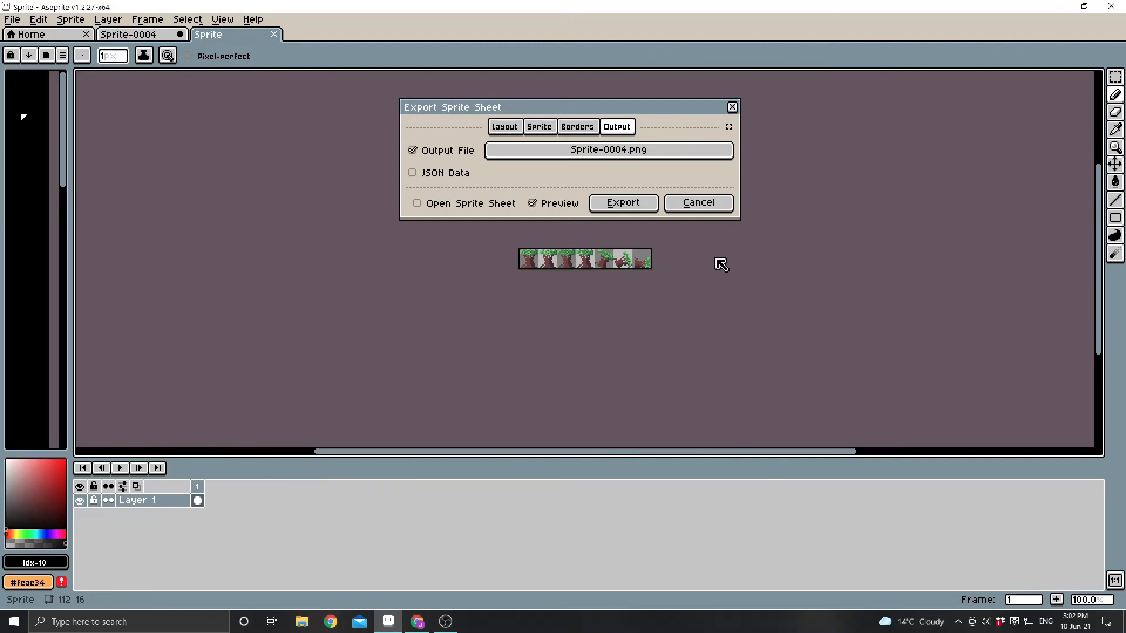
left_click(504, 127)
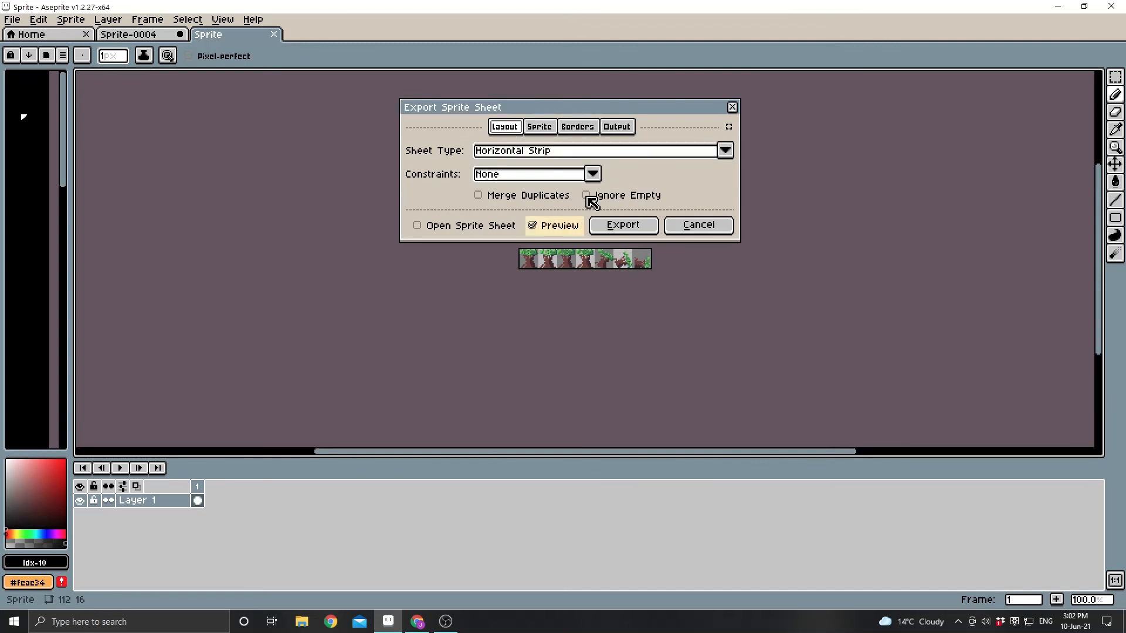
left_click(615, 126)
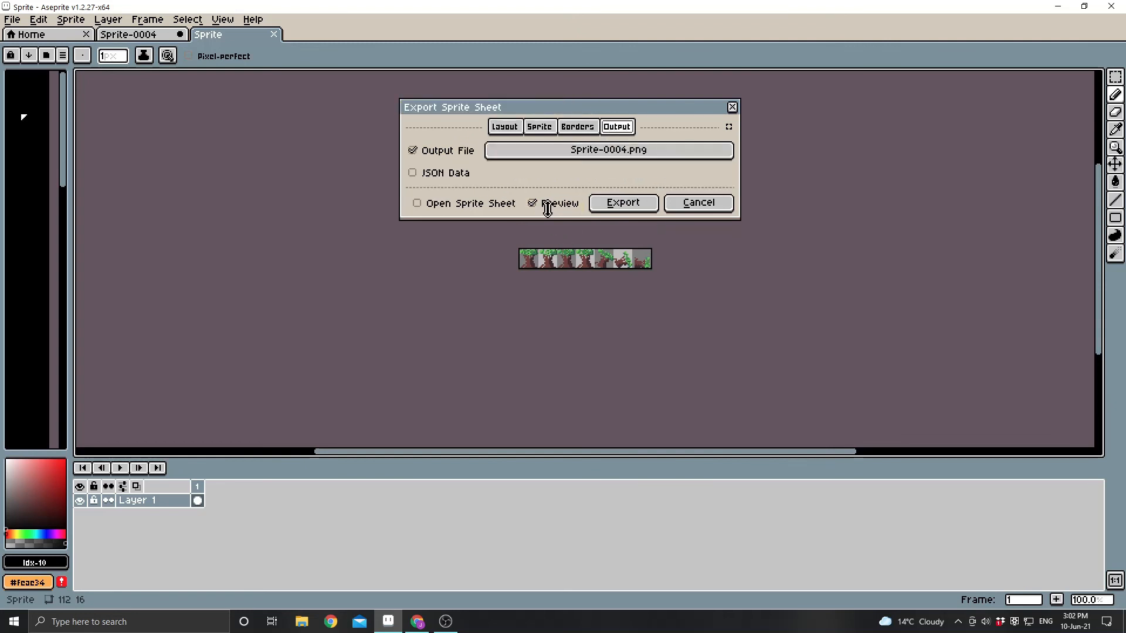
left_click(586, 129)
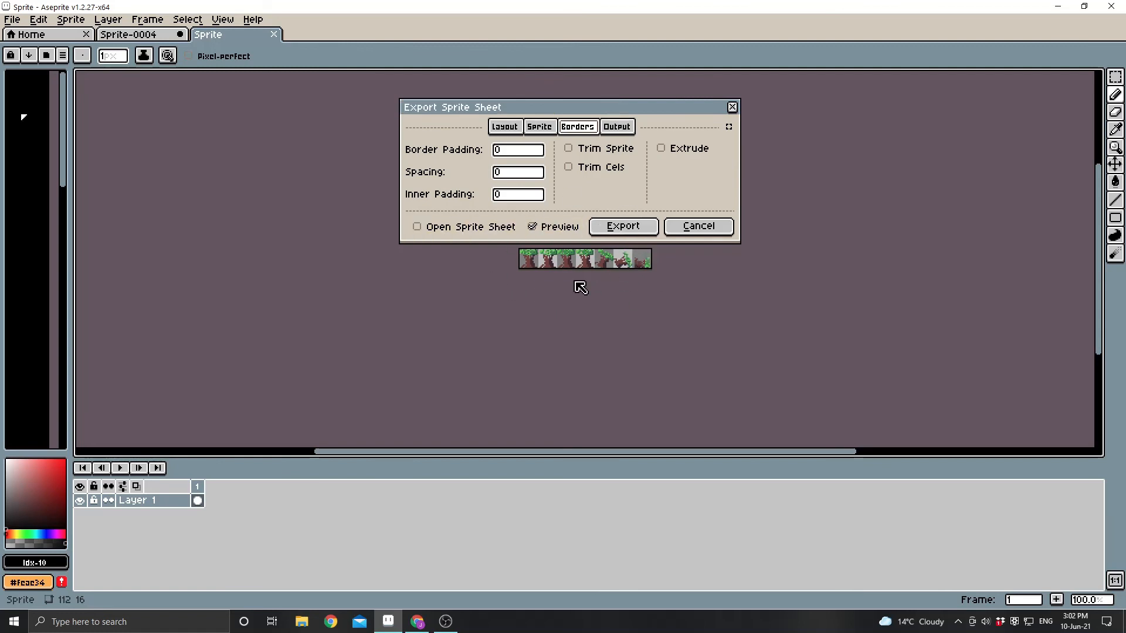
left_click(503, 128)
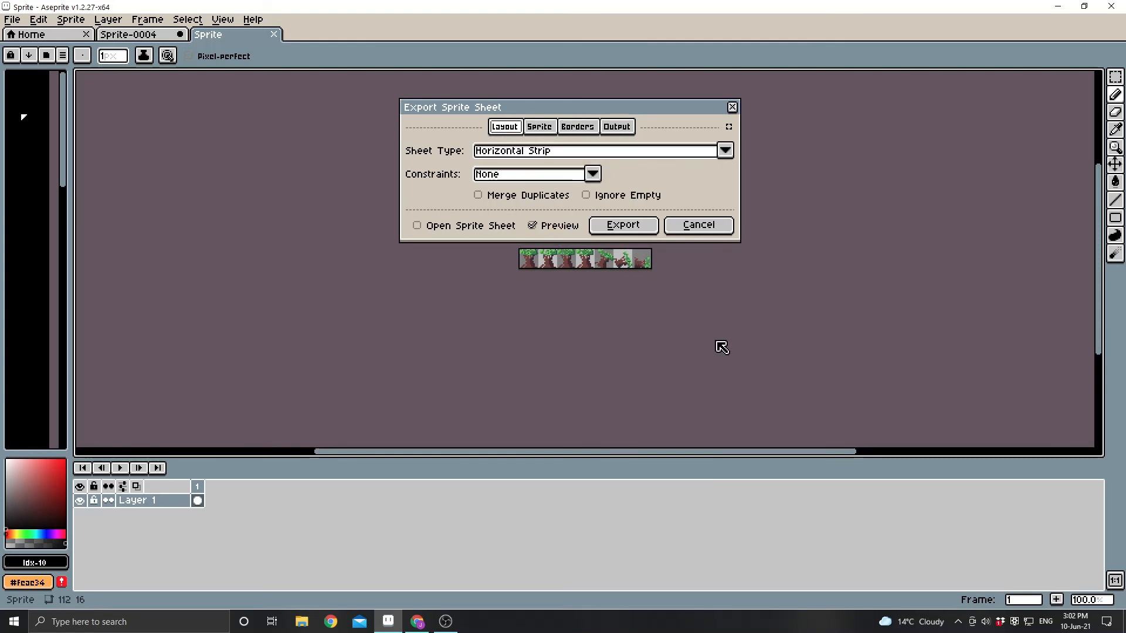
left_click(698, 231)
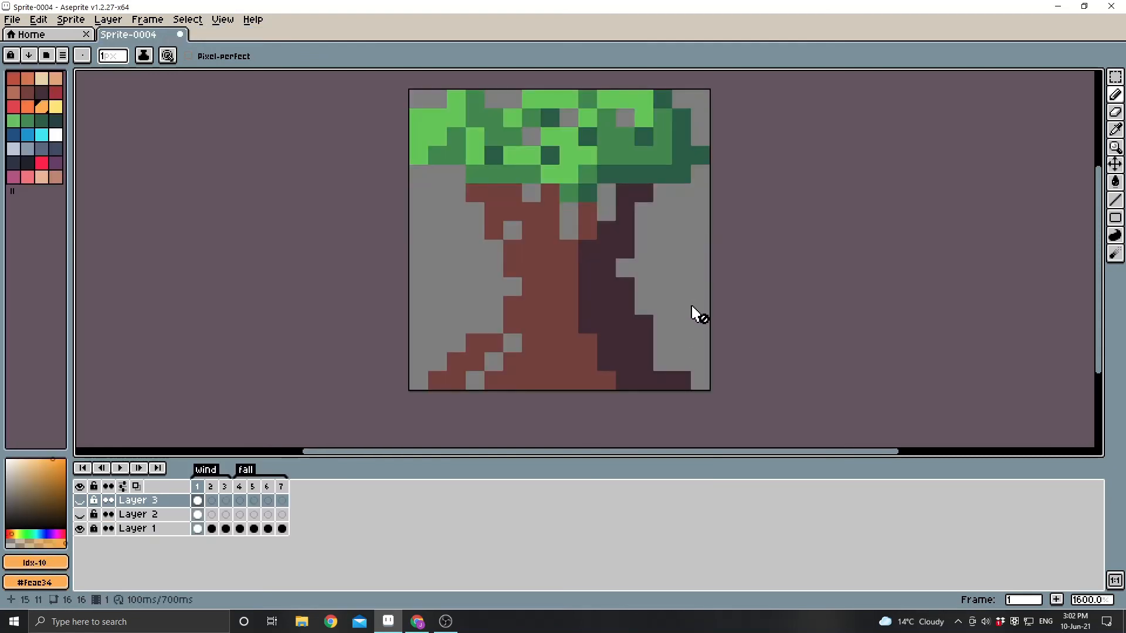